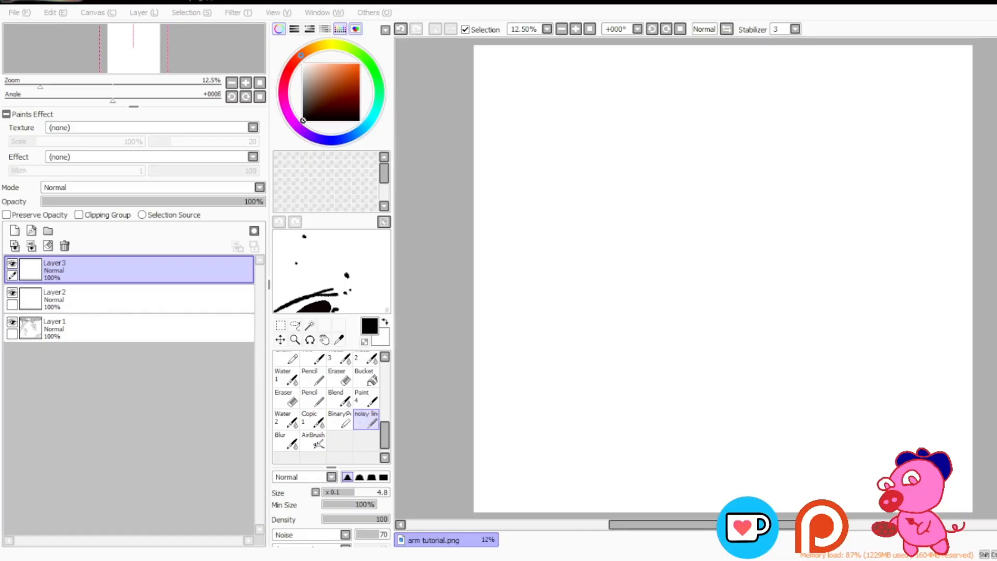
Step: Try sketching a curved, tube-like arm with a small hand on the blank canvas, and undo it
click(458, 195)
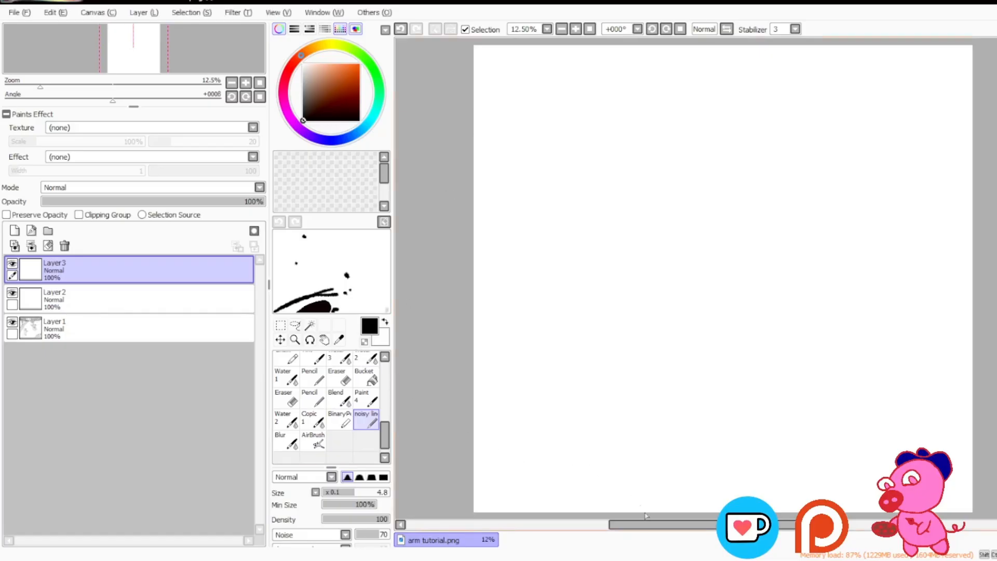
drag(634, 526, 631, 523)
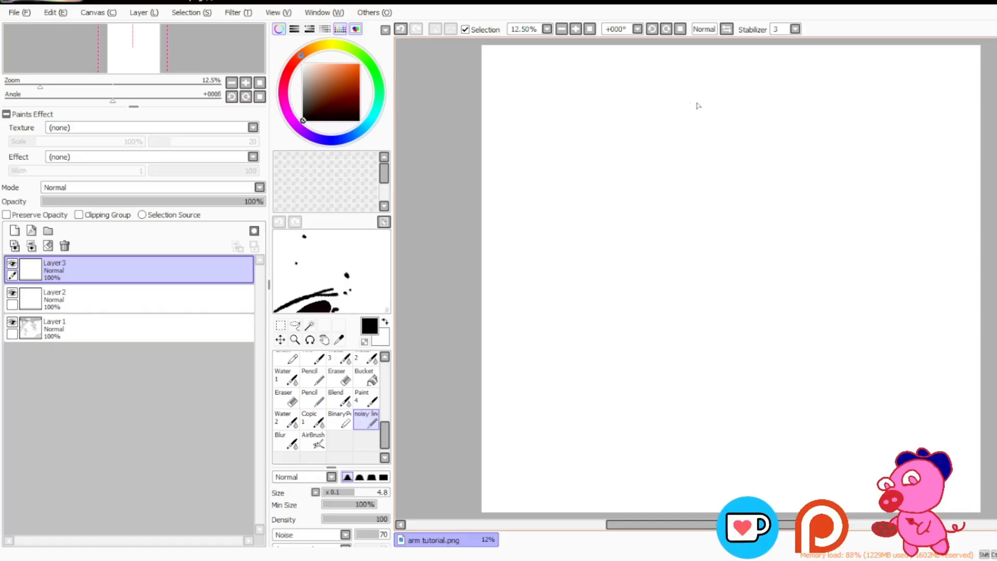
mouse_move(745, 85)
mouse_down()
mouse_move(682, 165)
mouse_move(693, 177)
mouse_move(675, 187)
mouse_move(694, 180)
mouse_up()
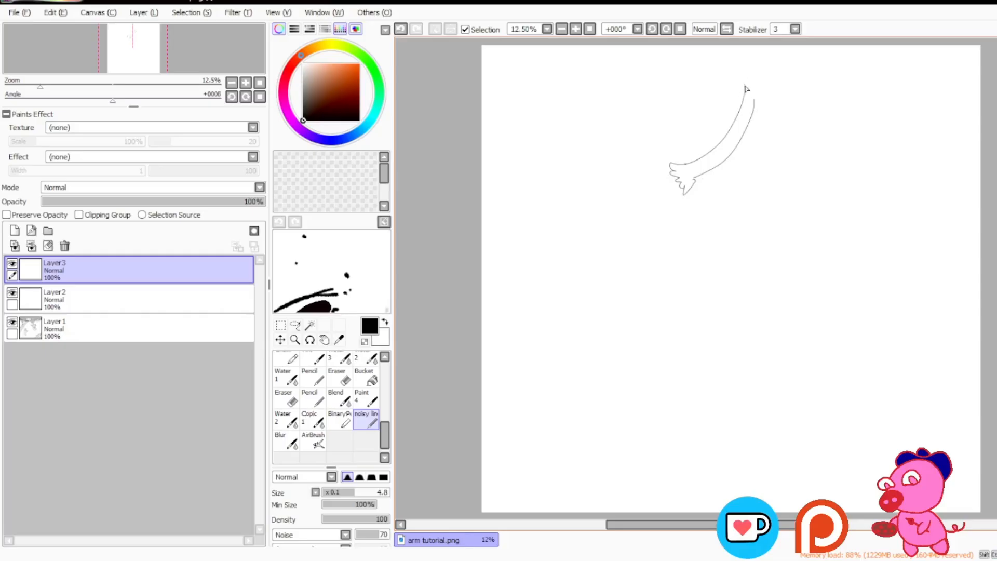
drag(745, 95, 751, 46)
drag(754, 107, 769, 46)
key(ctrl+z)
key(ctrl+z)
key(ctrl+z)
key(ctrl+z)
key(ctrl+z)
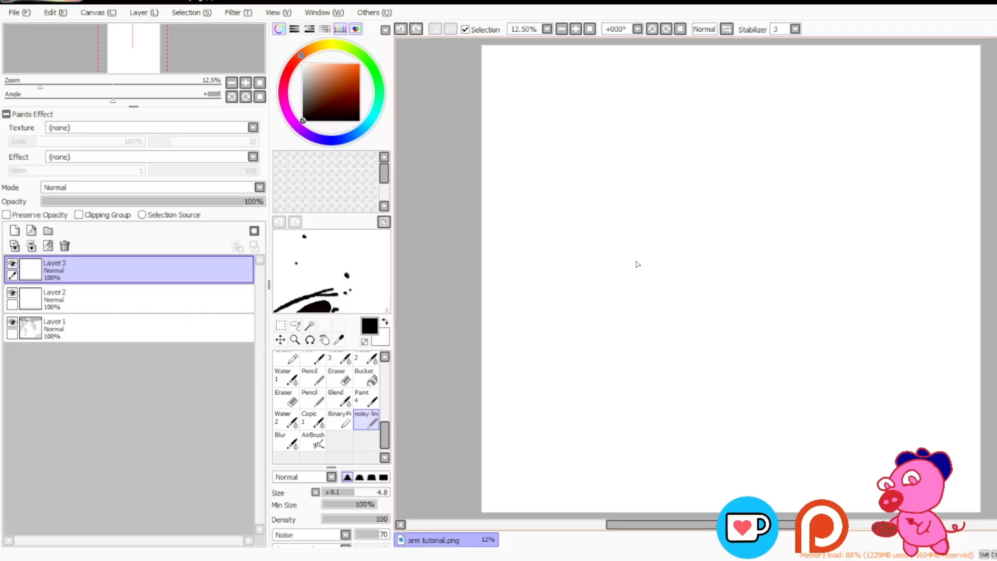
Step: Try sketching a tapered arm with a hand and a straight tube-shaped arm on the canvas, and undo both
mouse_move(692, 134)
mouse_down()
mouse_move(607, 220)
mouse_move(602, 244)
mouse_move(618, 246)
mouse_move(741, 146)
mouse_move(692, 137)
mouse_up()
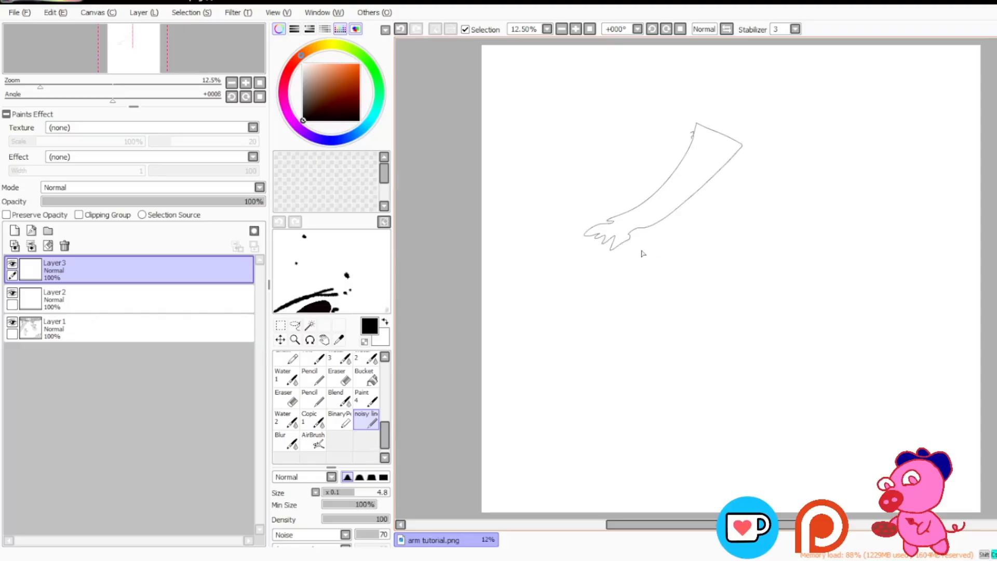
key(ctrl+z)
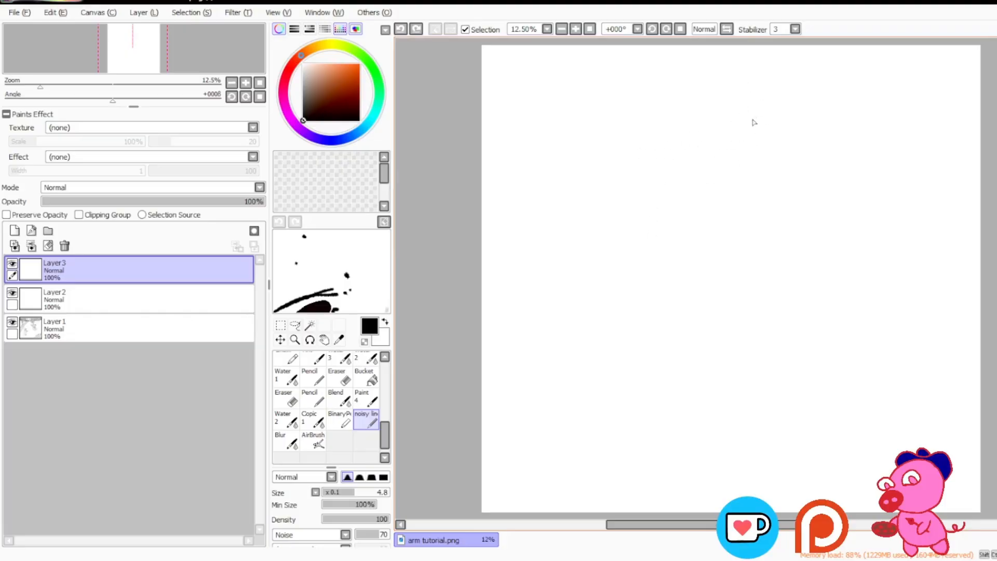
drag(748, 131, 632, 236)
drag(787, 148, 652, 266)
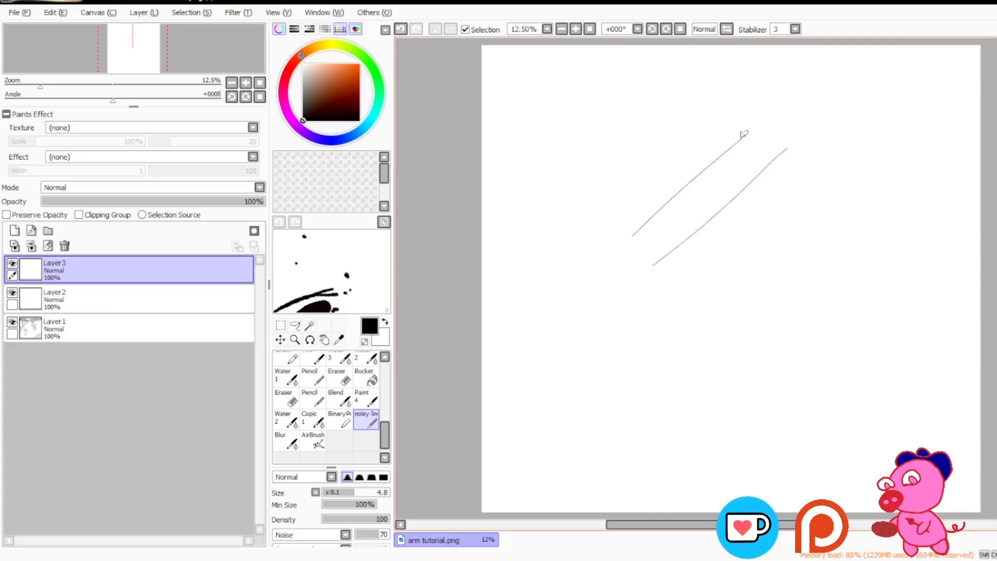
drag(746, 133, 786, 49)
drag(788, 149, 841, 74)
key(ctrl+z)
key(ctrl+z)
key(ctrl+z)
key(ctrl+z)
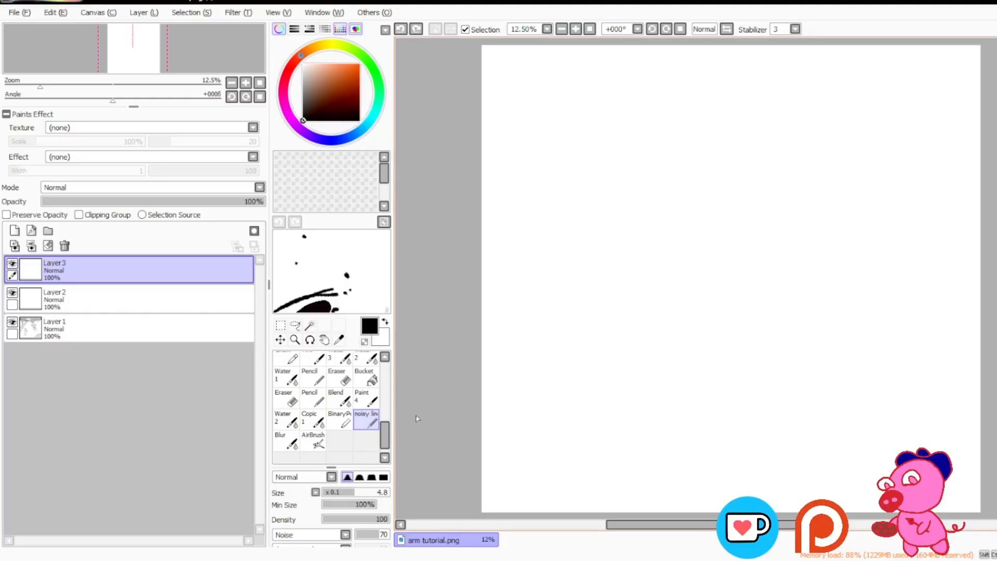
Step: Sketch two stacked, slightly overlapping ovals near the canvas's upper-left corner for the shoulder and upper arm
drag(643, 525, 647, 526)
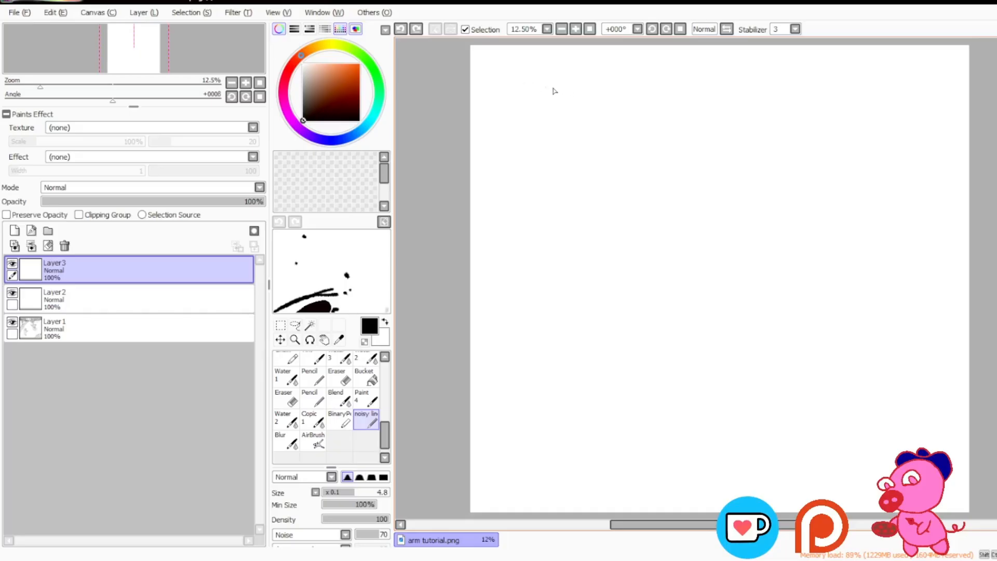
mouse_move(553, 79)
mouse_down()
mouse_move(524, 104)
mouse_move(568, 120)
mouse_up()
key(ctrl+z)
mouse_move(550, 77)
mouse_down()
mouse_move(524, 75)
mouse_move(541, 128)
mouse_move(559, 120)
mouse_move(553, 77)
mouse_move(514, 105)
mouse_move(545, 126)
mouse_move(537, 69)
mouse_up()
key(ctrl+z)
mouse_move(526, 125)
mouse_down()
mouse_move(525, 174)
mouse_move(545, 181)
mouse_move(562, 151)
mouse_move(557, 127)
mouse_move(522, 124)
mouse_up()
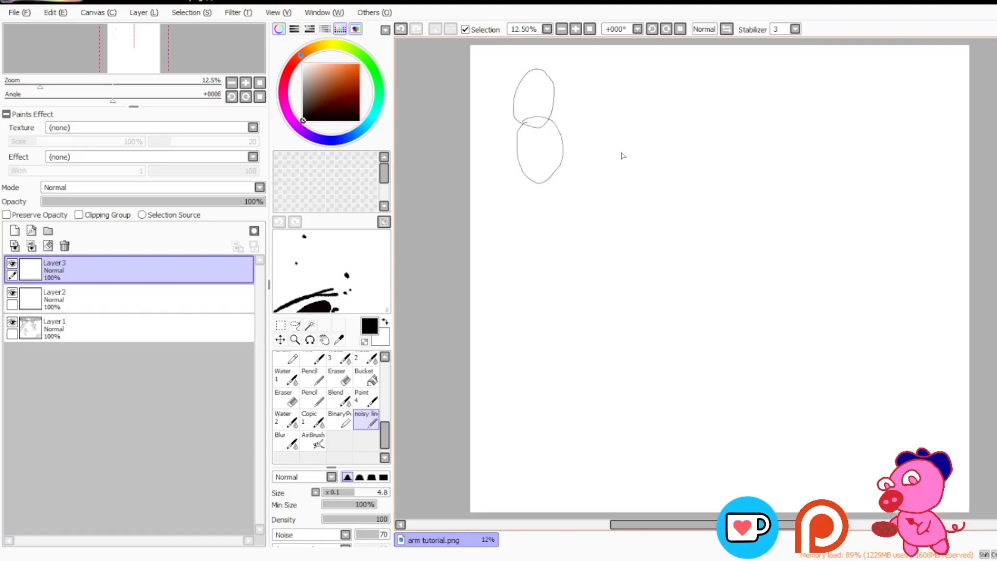
Step: Try drawing larger ovals beside and around the shoulder and upper-arm ovals, and undo them
mouse_move(623, 155)
mouse_down()
mouse_move(574, 148)
mouse_move(582, 142)
mouse_move(581, 168)
mouse_move(586, 138)
mouse_move(566, 152)
mouse_up()
mouse_move(603, 95)
mouse_down()
mouse_move(563, 96)
mouse_move(567, 111)
mouse_move(585, 78)
mouse_up()
key(ctrl+z)
key(ctrl+z)
key(ctrl+z)
key(ctrl+z)
key(ctrl+z)
key(ctrl+z)
mouse_move(540, 77)
mouse_down()
mouse_move(512, 117)
mouse_move(504, 196)
mouse_up()
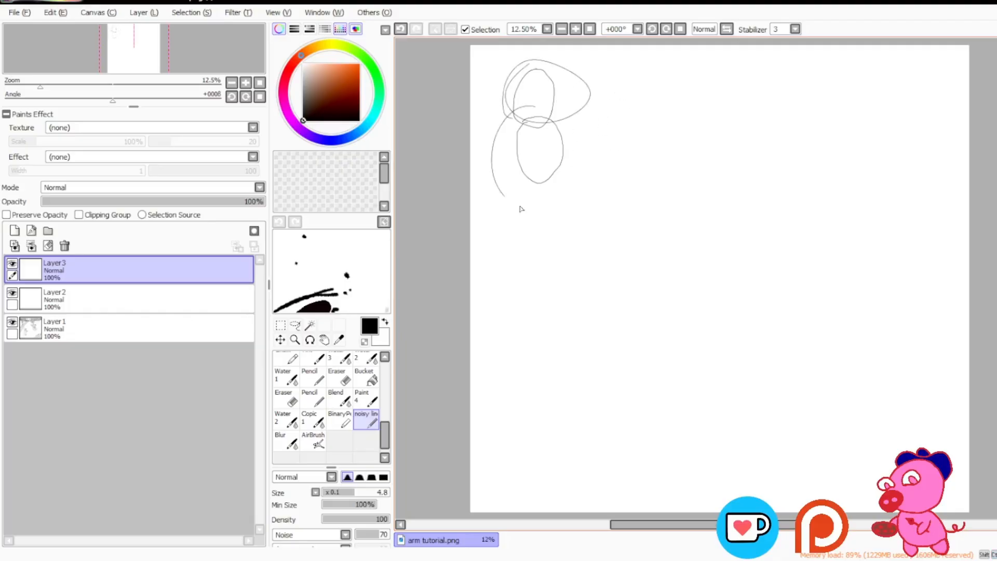
key(ctrl+z)
key(ctrl+z)
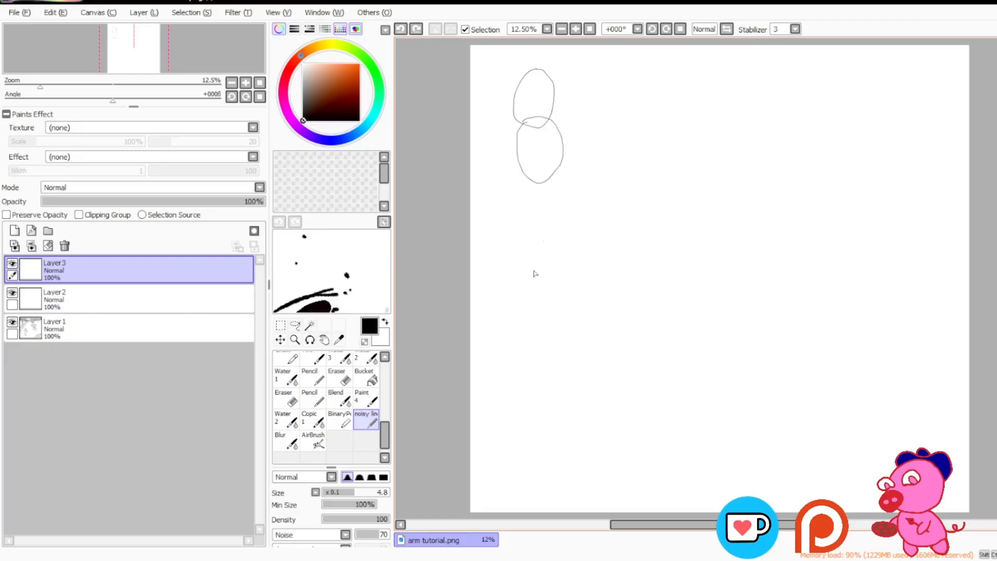
Step: Sketch a small boxy elbow joint below the upper-arm oval and a horizontal oval for the forearm
drag(633, 526, 637, 527)
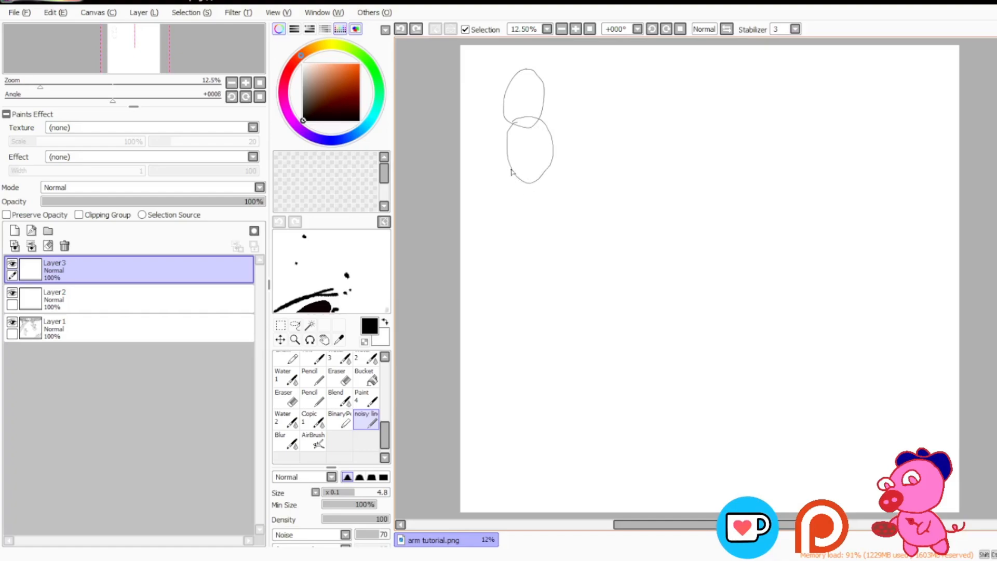
mouse_move(511, 170)
mouse_down()
mouse_move(532, 184)
mouse_move(512, 199)
mouse_move(499, 191)
mouse_move(514, 203)
mouse_move(515, 176)
mouse_up()
mouse_move(521, 179)
mouse_down()
mouse_move(593, 181)
mouse_move(586, 197)
mouse_move(560, 204)
mouse_move(519, 184)
mouse_up()
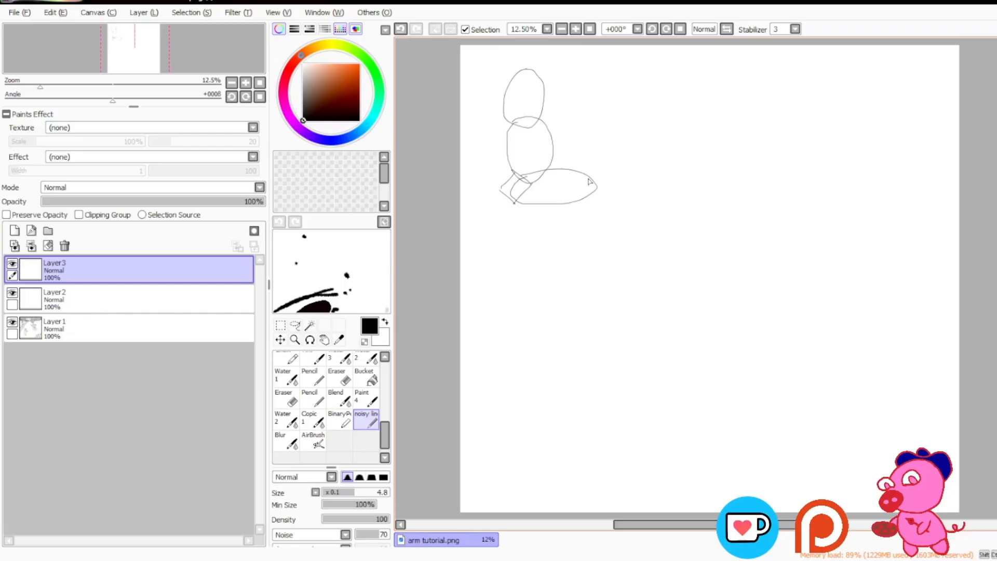
Step: Sketch a diamond-shaped palm at the end of the forearm and add the fingers above it
mouse_move(590, 181)
mouse_down()
mouse_move(618, 165)
mouse_move(633, 181)
mouse_move(614, 200)
mouse_move(592, 183)
mouse_up()
mouse_move(606, 145)
mouse_down()
mouse_move(603, 165)
mouse_move(613, 151)
mouse_up()
mouse_move(620, 160)
mouse_down()
mouse_move(626, 154)
mouse_move(634, 175)
mouse_move(597, 156)
mouse_move(595, 174)
mouse_move(600, 165)
mouse_up()
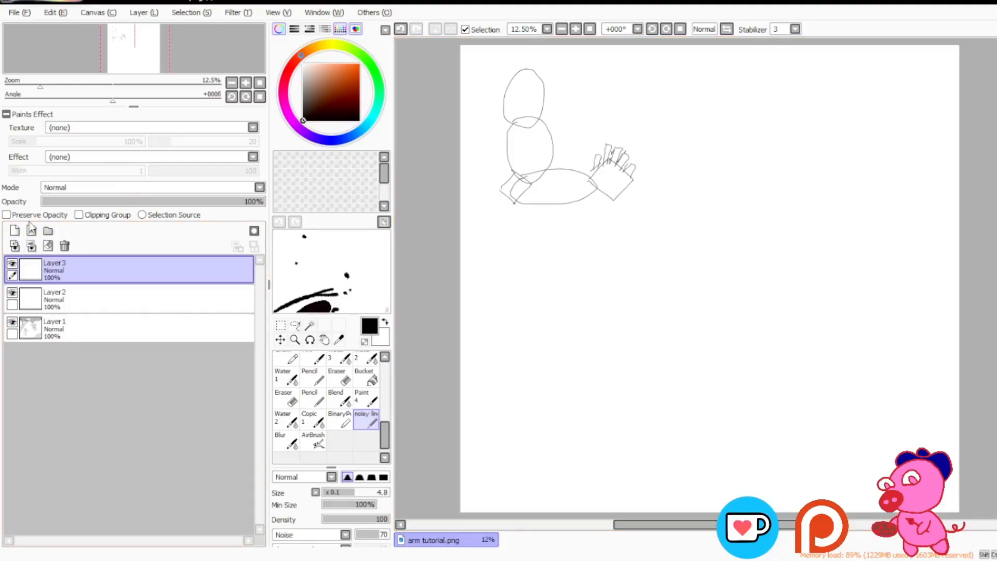
Step: Add a new layer above the rough arm, lower Layer3's opacity to 52%, and make Layer4 active
click(14, 230)
click(98, 203)
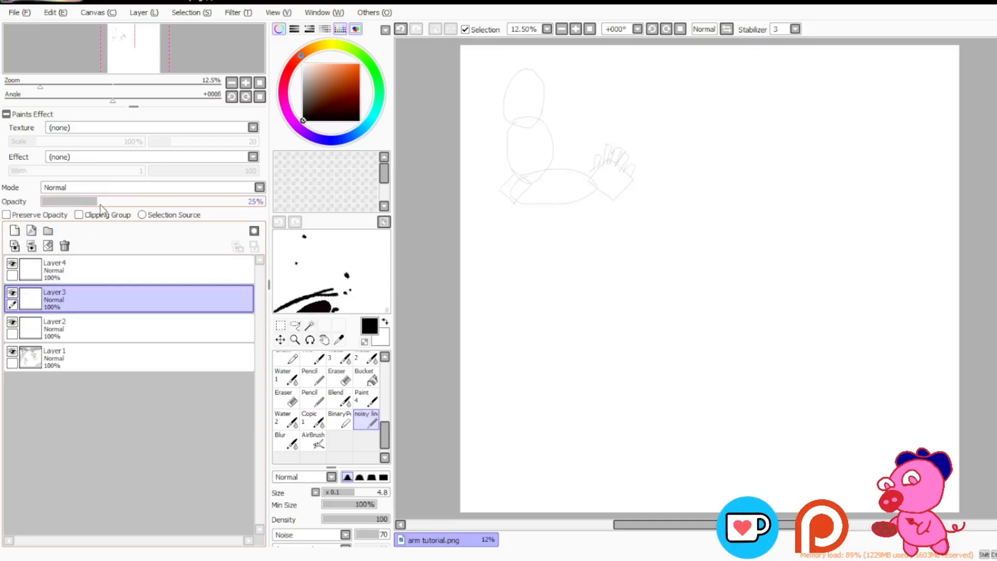
drag(147, 203, 157, 203)
click(117, 262)
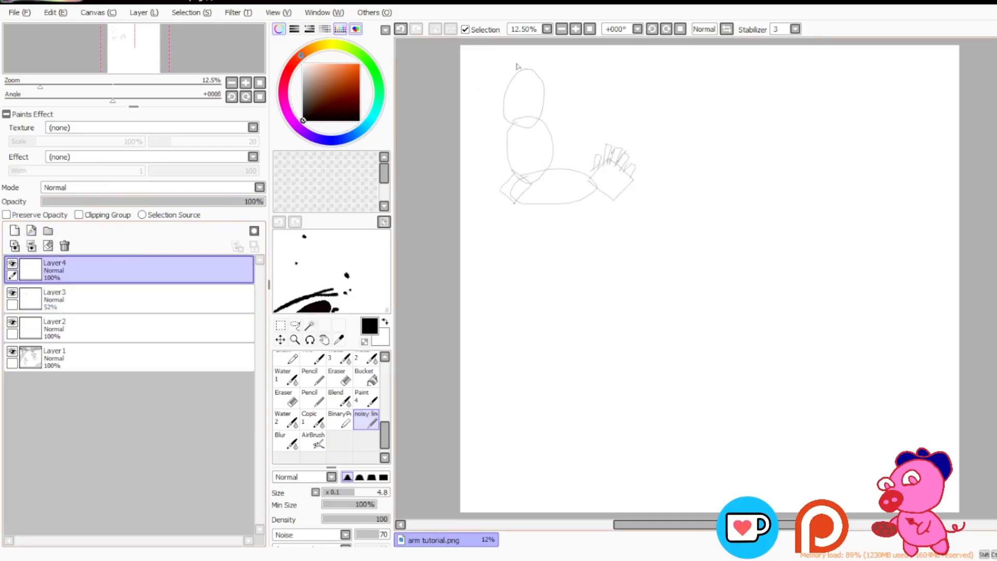
Step: Sketch the shoulder muscle over the top oval as a narrow inner oval enclosed by a rounded outer contour
mouse_move(517, 66)
mouse_down()
mouse_move(553, 106)
mouse_move(523, 125)
mouse_move(486, 99)
mouse_up()
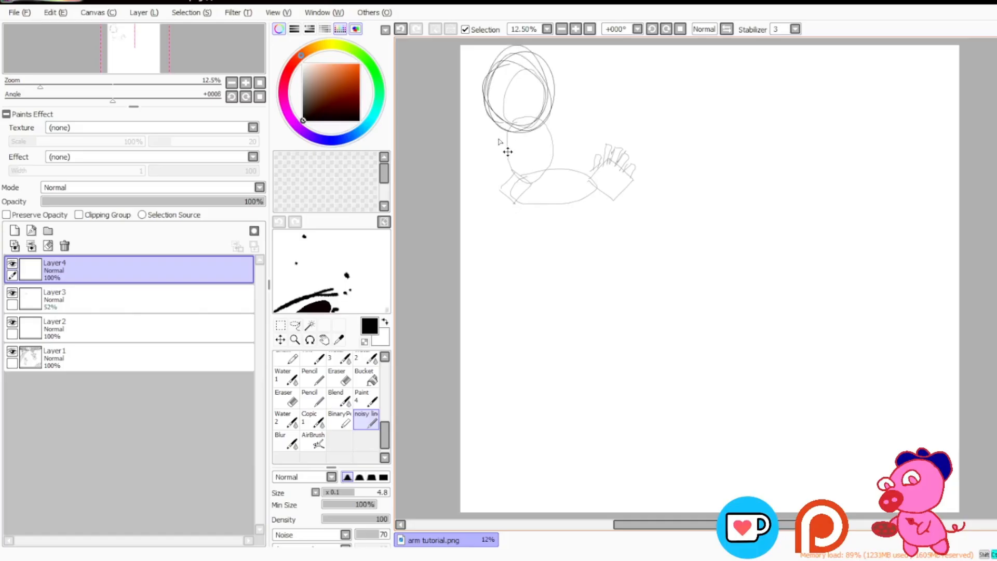
key(ctrl+z)
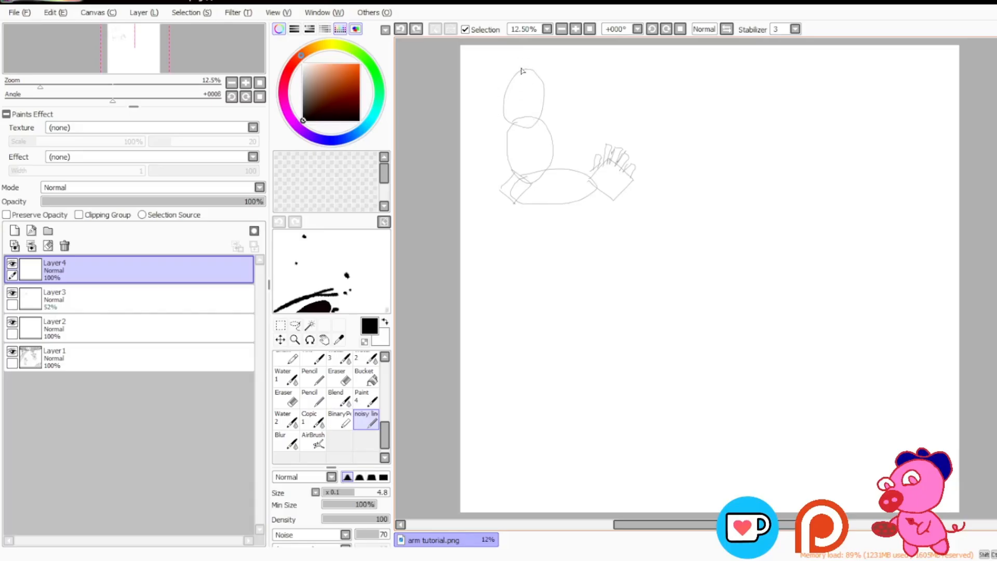
mouse_move(522, 73)
mouse_down()
mouse_move(507, 92)
mouse_move(526, 118)
mouse_up()
drag(528, 77, 527, 125)
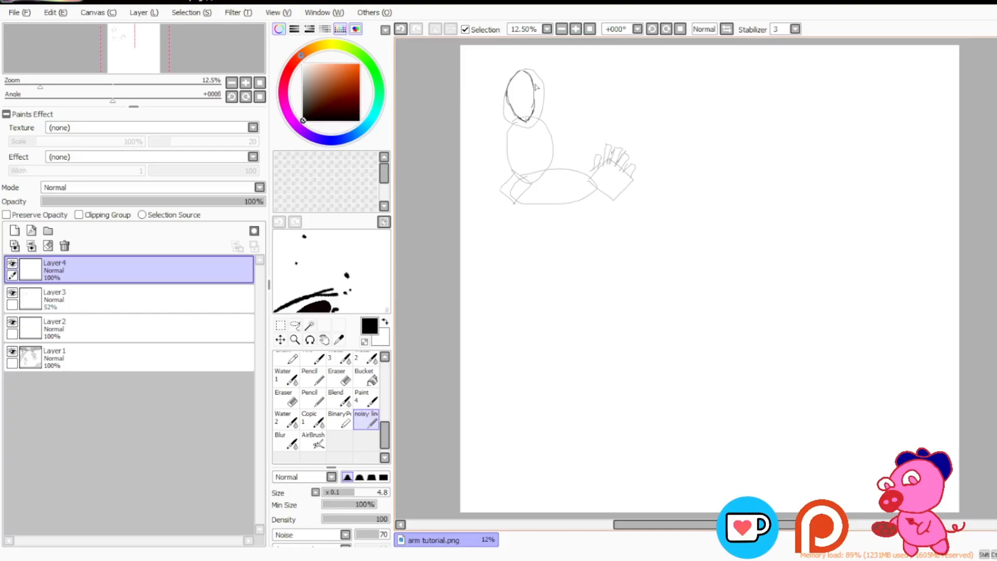
drag(530, 77, 532, 117)
drag(531, 77, 533, 105)
mouse_move(524, 71)
mouse_down()
mouse_move(547, 94)
mouse_move(527, 125)
mouse_move(549, 90)
mouse_move(500, 92)
mouse_move(522, 125)
mouse_move(506, 109)
mouse_move(520, 69)
mouse_up()
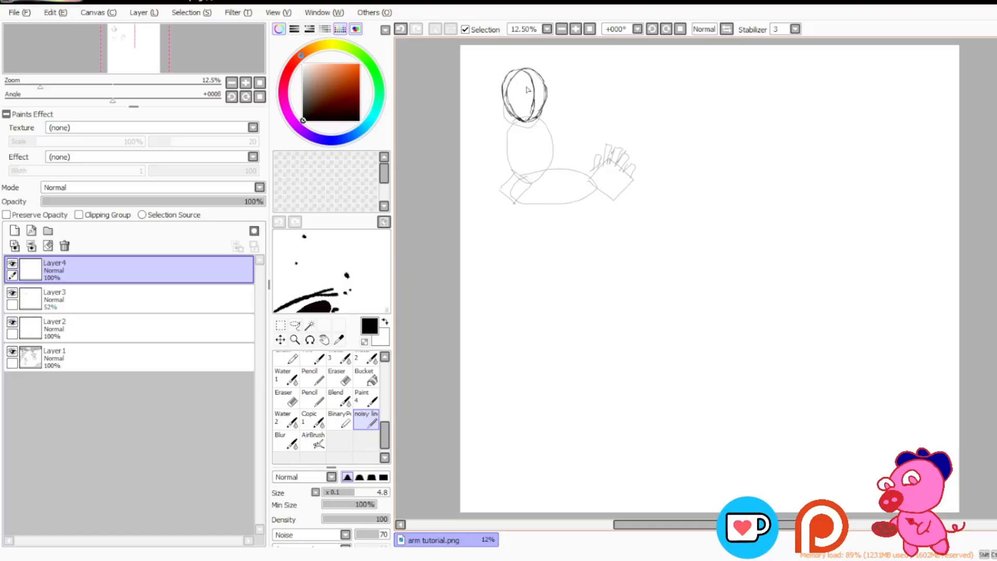
Step: Try drawing loose lines from the shoulder muscle down through the arm, and undo them
drag(538, 146, 525, 101)
mouse_move(538, 145)
mouse_down()
mouse_move(525, 89)
mouse_move(542, 143)
mouse_move(525, 125)
mouse_move(529, 270)
mouse_up()
key(ctrl+z)
key(ctrl+z)
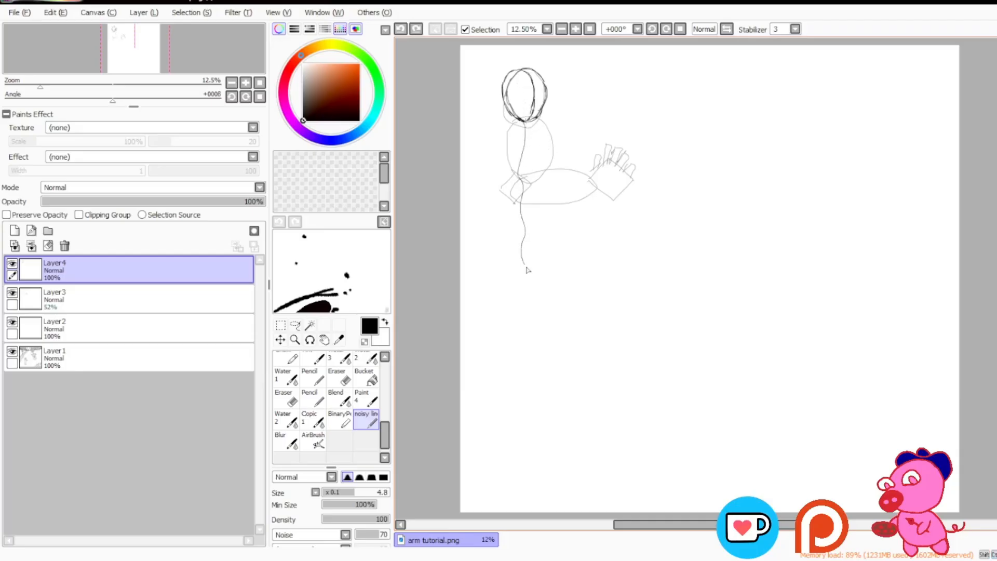
key(ctrl+z)
Step: Sketch the left and right outer contours of the upper arm, running from the shoulder muscle towards the elbow
mouse_move(513, 123)
mouse_down()
mouse_move(509, 155)
mouse_move(521, 175)
mouse_up()
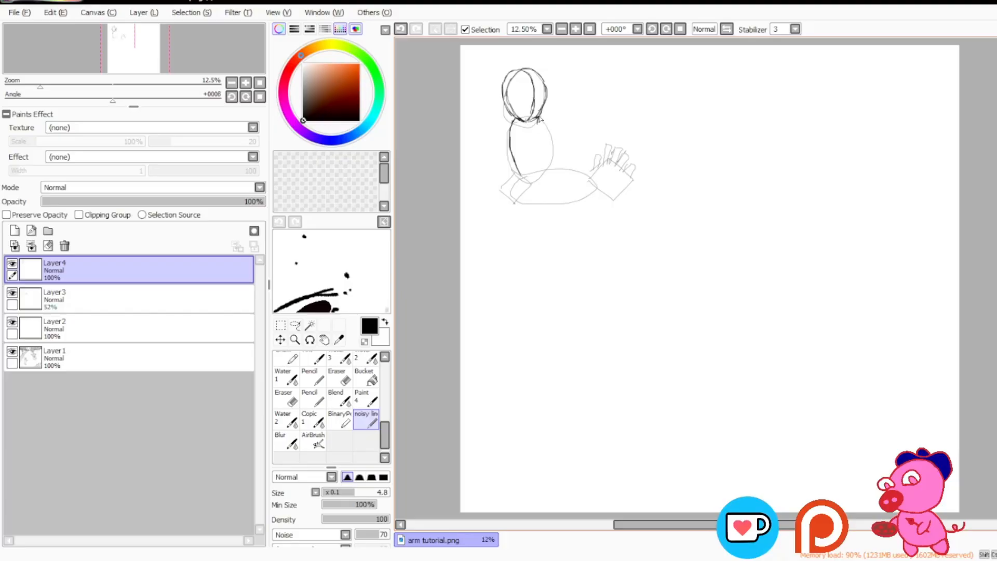
drag(536, 118, 539, 129)
key(ctrl+z)
mouse_move(499, 146)
mouse_down()
mouse_move(483, 144)
mouse_move(489, 134)
mouse_move(477, 148)
mouse_up()
key(ctrl+z)
key(ctrl+z)
key(ctrl+z)
key(ctrl+z)
key(ctrl+z)
drag(557, 122, 547, 123)
key(ctrl+z)
mouse_move(540, 129)
mouse_down()
mouse_move(551, 161)
mouse_move(550, 151)
mouse_up()
Step: Lasso the upper-arm contours, adjust them slightly with a transform to fit below the shoulder, and deselect
click(295, 325)
mouse_move(556, 211)
mouse_down()
mouse_move(484, 140)
mouse_move(501, 119)
mouse_move(534, 140)
mouse_move(551, 121)
mouse_move(567, 172)
mouse_up()
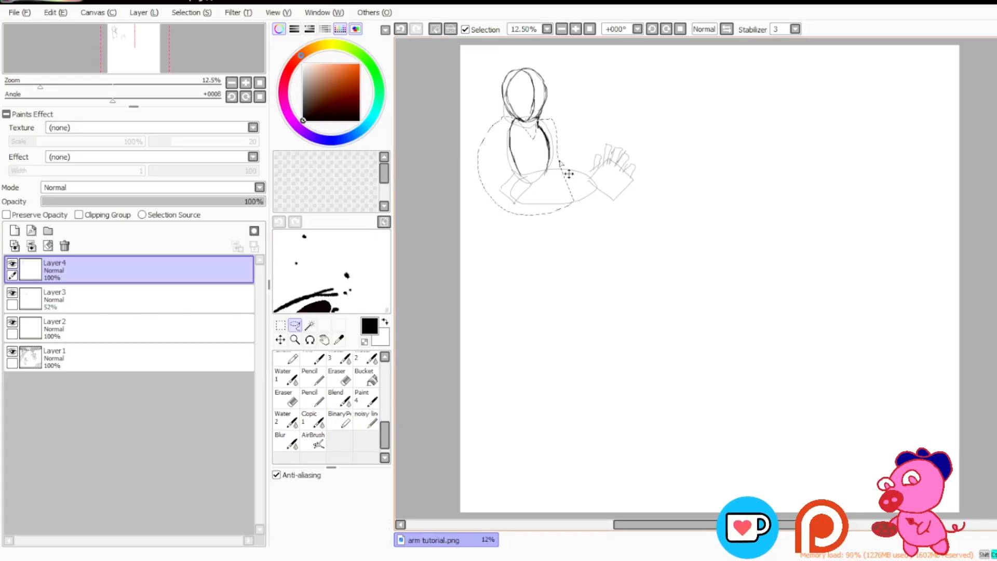
key(ctrl+t)
drag(550, 119, 561, 133)
key(Return)
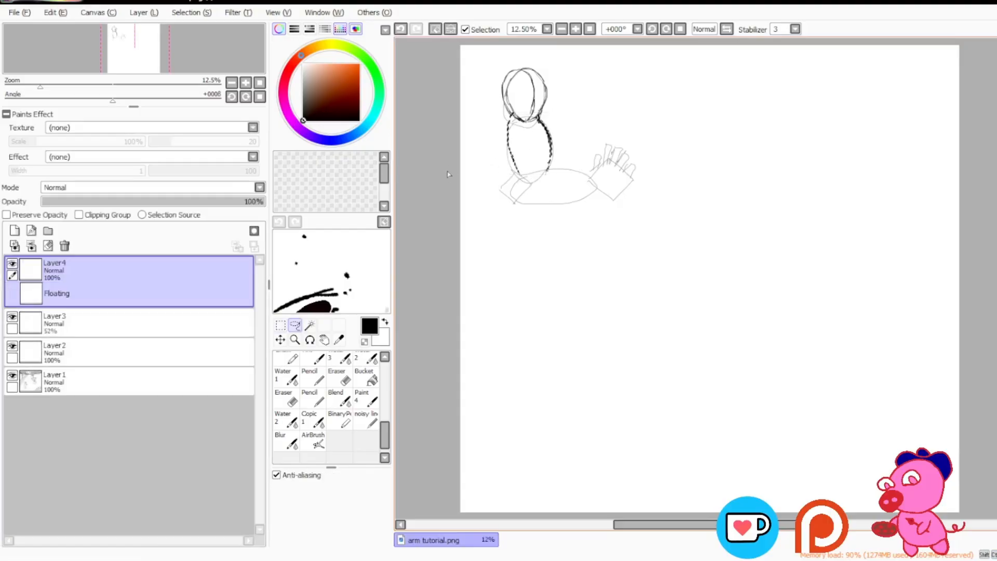
key(ctrl+d)
Step: Draw the inner curve of the left upper-arm muscle down to the elbow with the noisy line brush
click(366, 420)
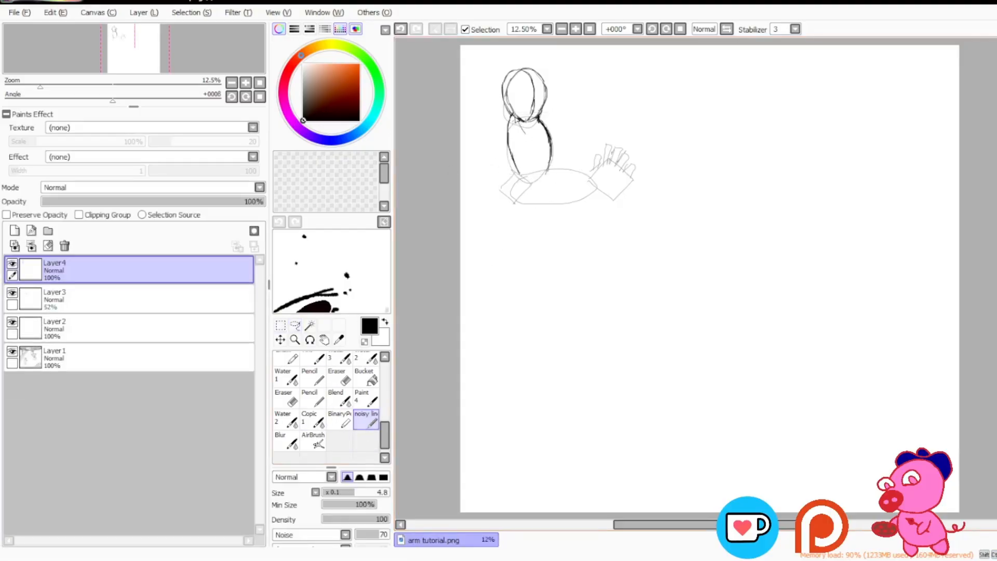
drag(521, 130, 523, 180)
drag(538, 121, 534, 164)
key(ctrl+z)
key(ctrl+z)
key(ctrl+z)
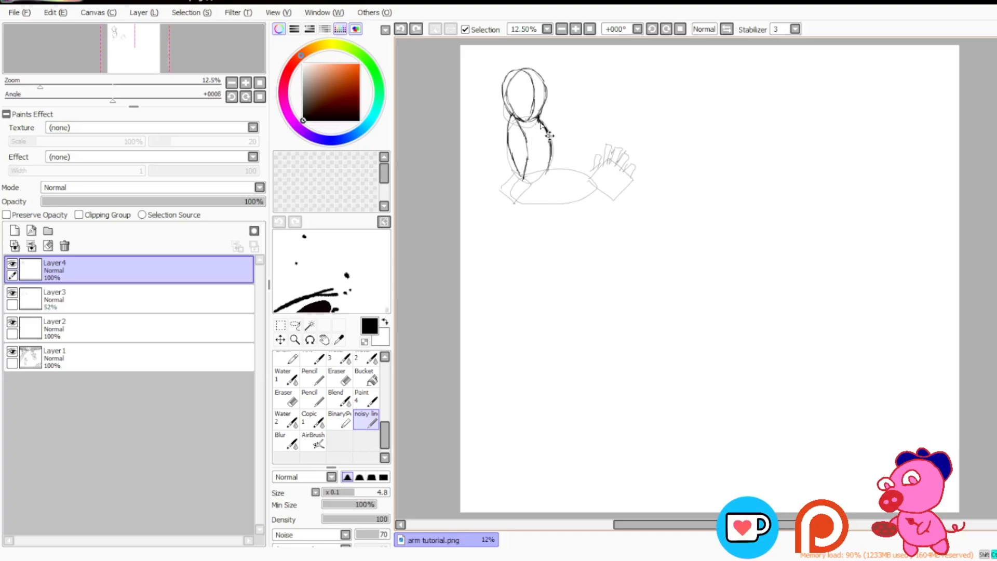
Step: Try sketching a separate copy of the shoulder muscle shape beside the arm, and undo it
mouse_move(588, 70)
mouse_down()
mouse_move(600, 118)
mouse_move(585, 110)
mouse_move(599, 119)
mouse_move(571, 108)
mouse_move(610, 113)
mouse_up()
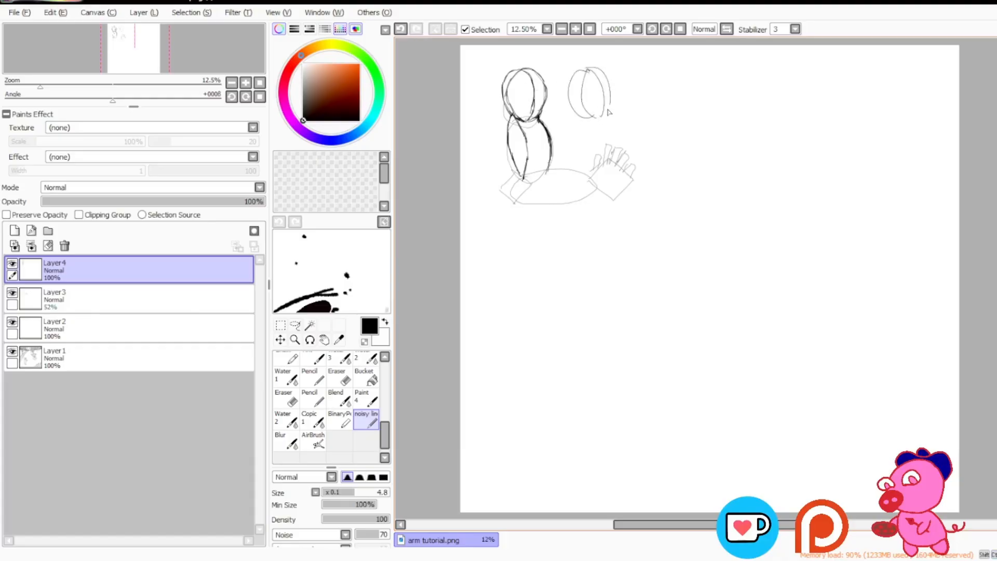
key(ctrl+z)
key(ctrl+z)
key(ctrl+z)
key(ctrl+z)
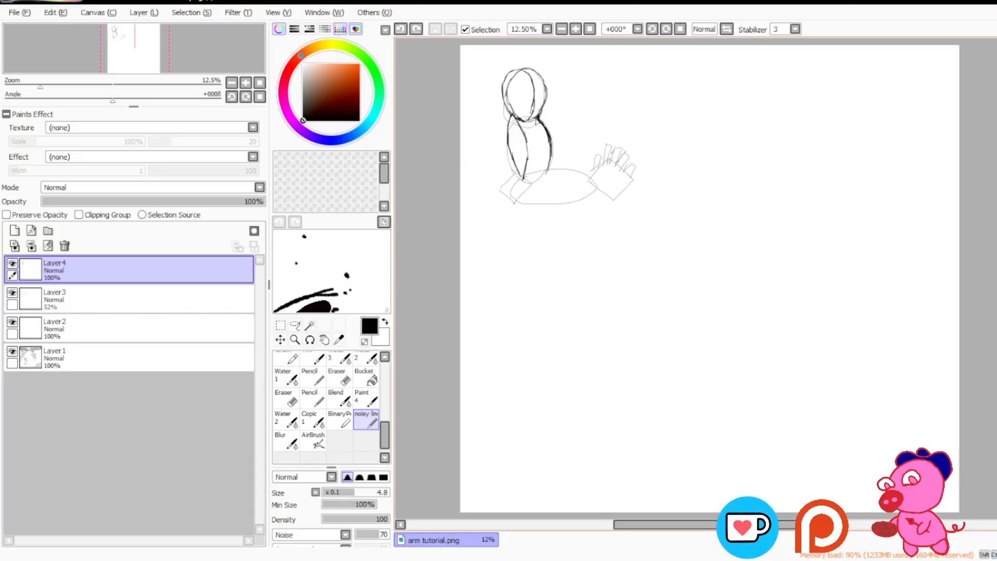
Step: Draw the inner curve of the right upper-arm muscle so it tapers to a point near the elbow
mouse_move(537, 120)
mouse_down()
mouse_move(528, 140)
mouse_move(544, 179)
mouse_up()
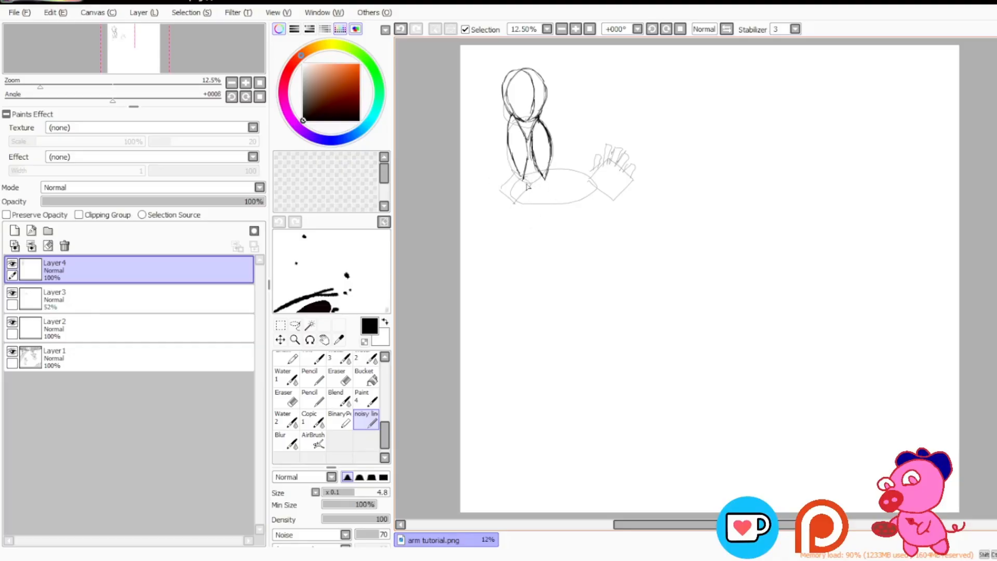
drag(524, 180, 536, 185)
key(ctrl+z)
Step: Try marking both sides of the upper arm and circling the whole arm sketch, and undo the marks
drag(469, 145, 502, 157)
drag(591, 147, 567, 160)
key(ctrl+z)
key(ctrl+z)
key(ctrl+z)
key(ctrl+z)
mouse_move(579, 57)
mouse_down()
mouse_move(523, 256)
mouse_move(441, 117)
mouse_move(613, 101)
mouse_move(500, 275)
mouse_move(521, 248)
mouse_up()
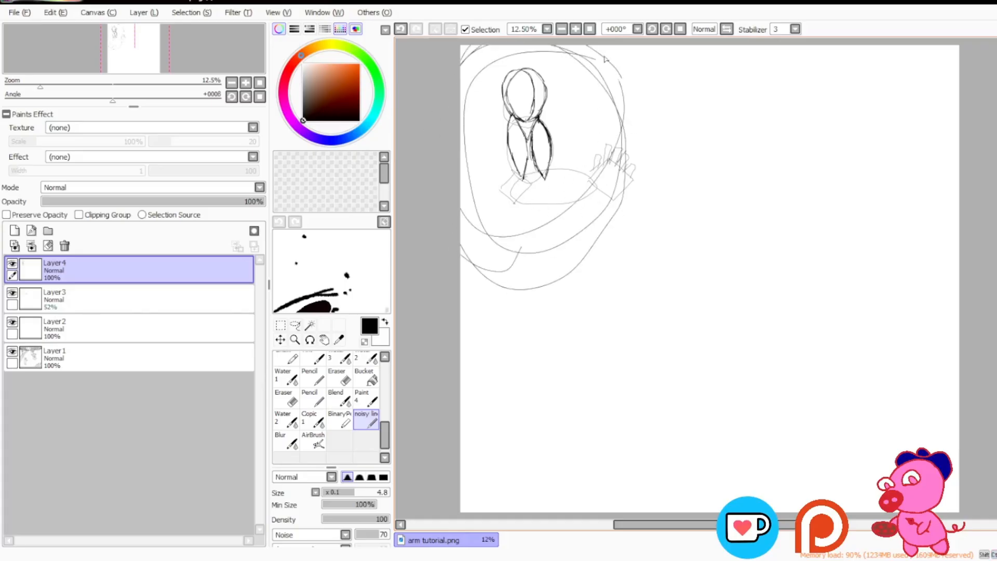
key(ctrl+z)
key(ctrl+z)
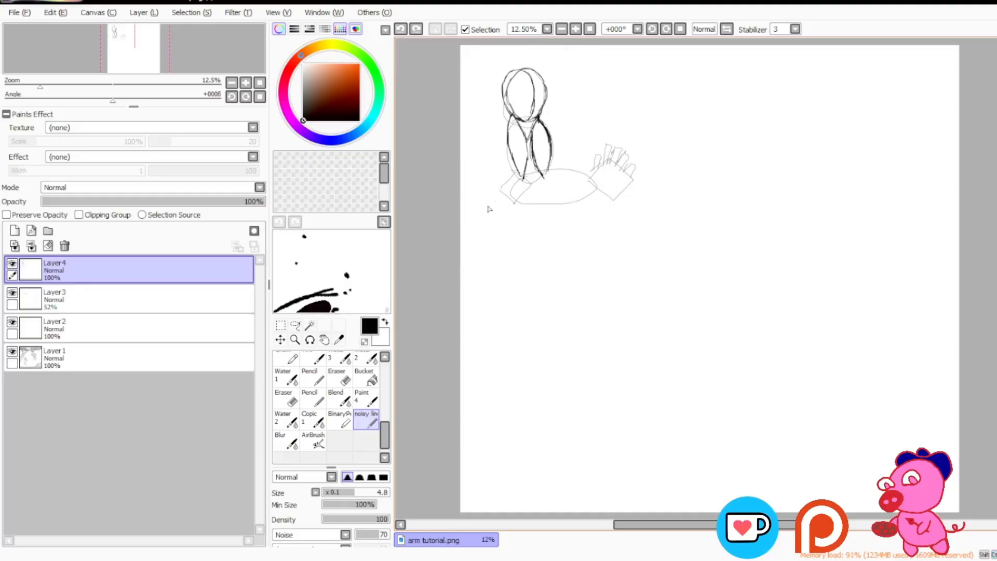
Step: Sketch the elbow's outer contour and the forearm's upper contour from the upper-arm muscle to the wrist
drag(549, 173, 522, 180)
key(ctrl+z)
drag(507, 191, 513, 198)
key(ctrl+z)
key(ctrl+z)
key(ctrl+z)
drag(510, 185, 512, 179)
key(ctrl+z)
key(ctrl+z)
drag(549, 167, 591, 172)
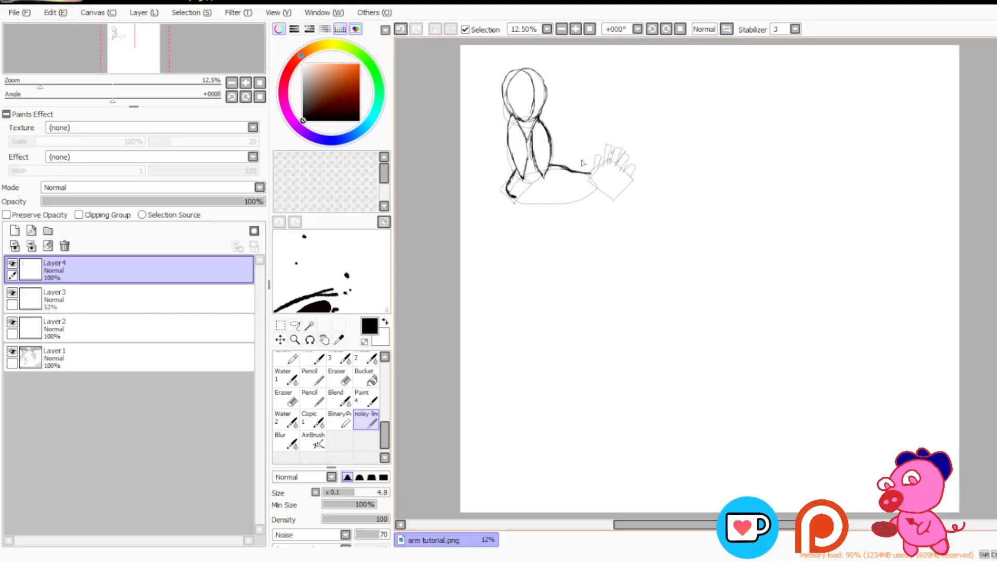
Step: Try sketching an enlarged version of the forearm's upper contour in the empty area beside the arm, and undo it
drag(696, 140, 751, 152)
mouse_move(705, 137)
mouse_down()
mouse_move(750, 153)
mouse_move(696, 139)
mouse_move(825, 169)
mouse_up()
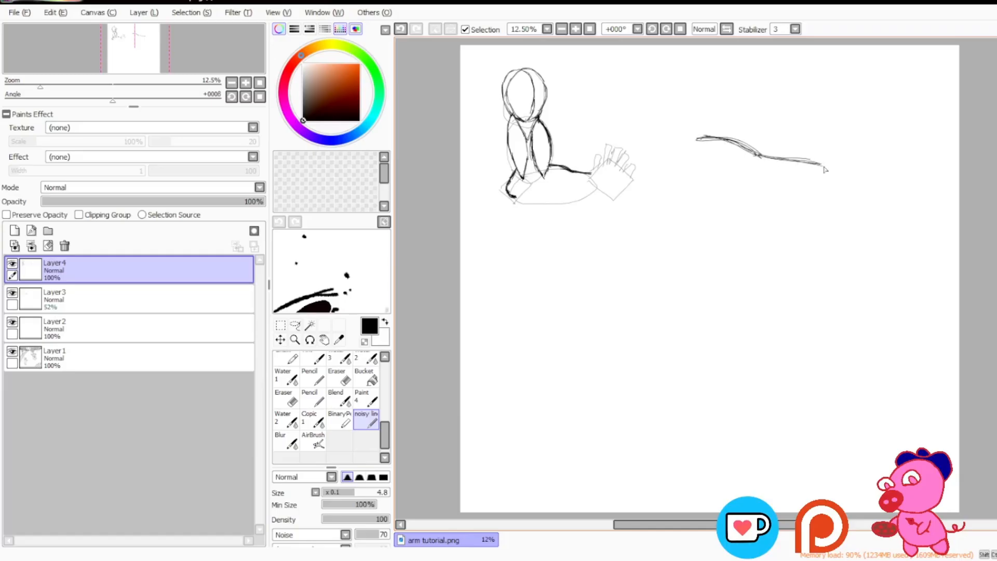
key(ctrl+z)
key(ctrl+z)
key(ctrl+z)
key(ctrl+z)
key(ctrl+z)
key(ctrl+z)
key(ctrl+z)
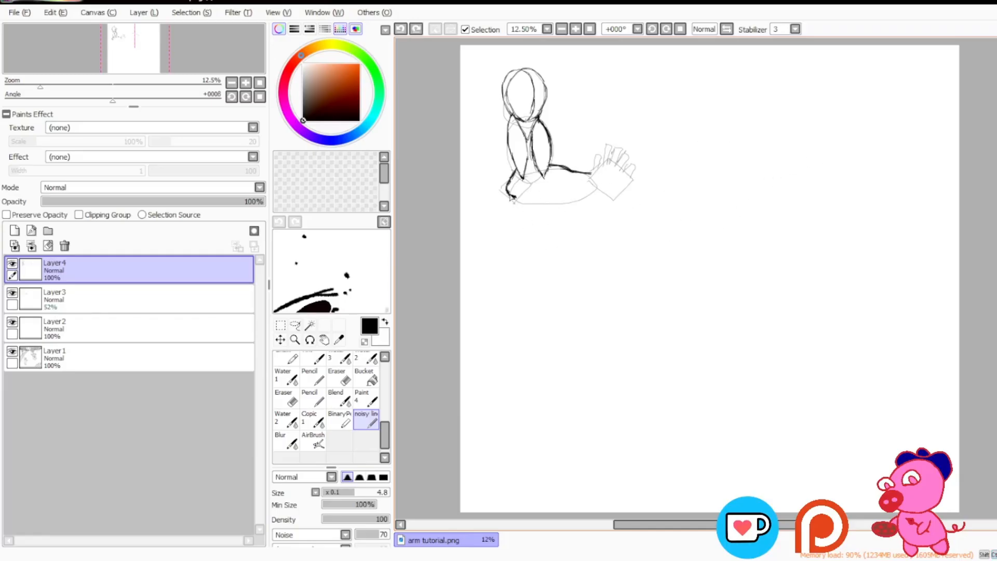
Step: Sketch the forearm's lower contour from the elbow to the wrist and add lengthwise muscle lines inside the forearm
mouse_move(512, 198)
mouse_down()
mouse_move(542, 208)
mouse_move(511, 199)
mouse_move(571, 204)
mouse_move(554, 208)
mouse_move(597, 197)
mouse_up()
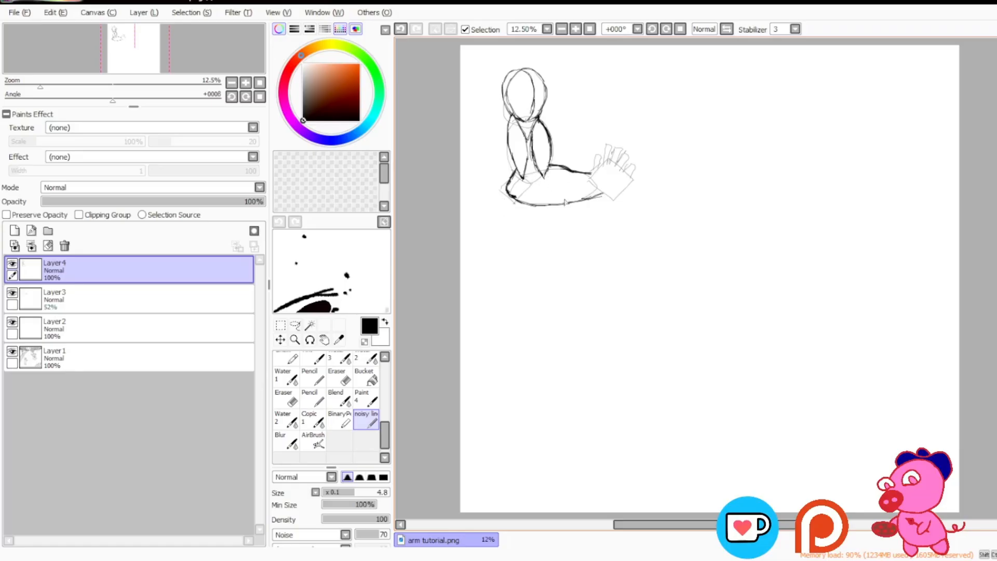
mouse_move(518, 194)
mouse_down()
mouse_move(583, 198)
mouse_move(546, 190)
mouse_move(580, 193)
mouse_move(554, 176)
mouse_move(587, 179)
mouse_up()
mouse_move(536, 178)
mouse_down()
mouse_move(544, 180)
mouse_move(531, 183)
mouse_up()
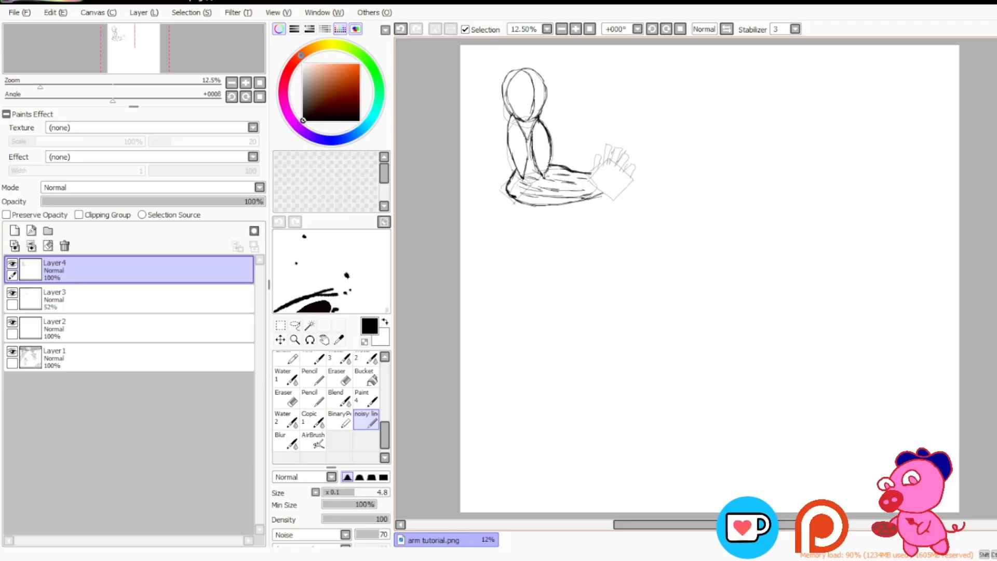
Step: Try marking a small shape across the right upper-arm muscle, and undo the marks
mouse_move(552, 142)
mouse_down()
mouse_move(587, 136)
mouse_move(541, 149)
mouse_up()
drag(540, 149, 559, 154)
key(ctrl+z)
Step: Sketch the rounded base of the hand at the forearm's end, undoing stray strokes, and touch up the elbow
key(ctrl+z)
drag(605, 196, 592, 204)
key(ctrl+z)
drag(610, 195, 613, 190)
key(ctrl+z)
drag(598, 172, 609, 177)
key(ctrl+z)
drag(612, 176, 615, 188)
key(ctrl+z)
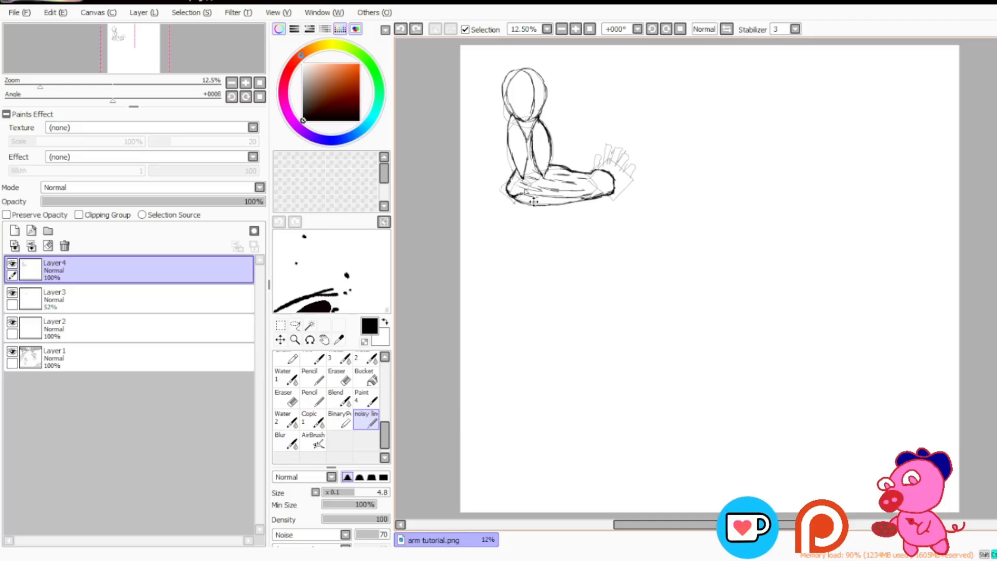
drag(511, 179, 522, 181)
Step: Lasso the forearm sketch, shift it slightly to the right with a transform, and deselect it
drag(637, 528, 630, 529)
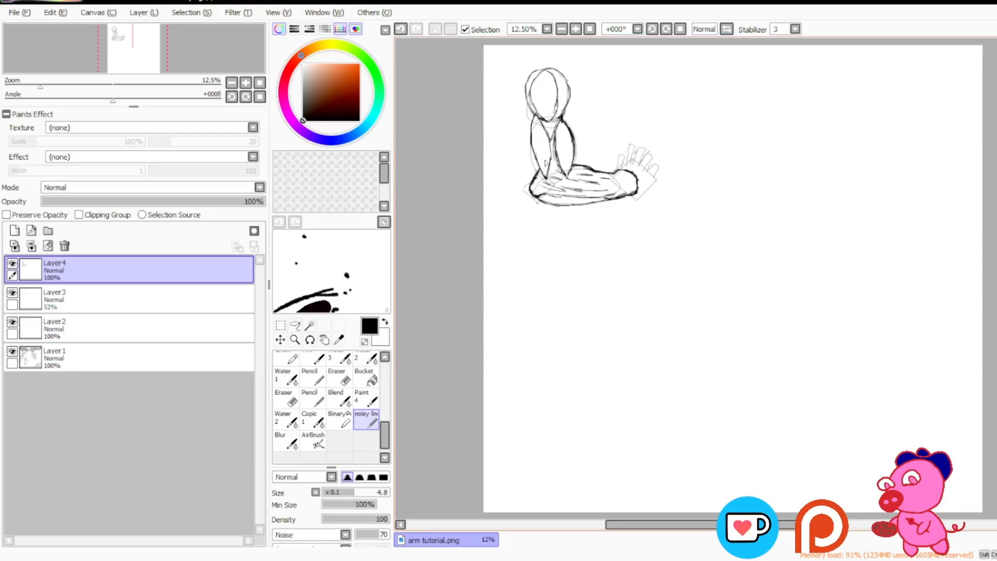
click(295, 325)
mouse_move(732, 205)
mouse_down()
mouse_move(708, 238)
mouse_move(522, 172)
mouse_move(540, 159)
mouse_move(571, 181)
mouse_move(619, 155)
mouse_move(657, 188)
mouse_move(649, 209)
mouse_up()
key(ctrl+t)
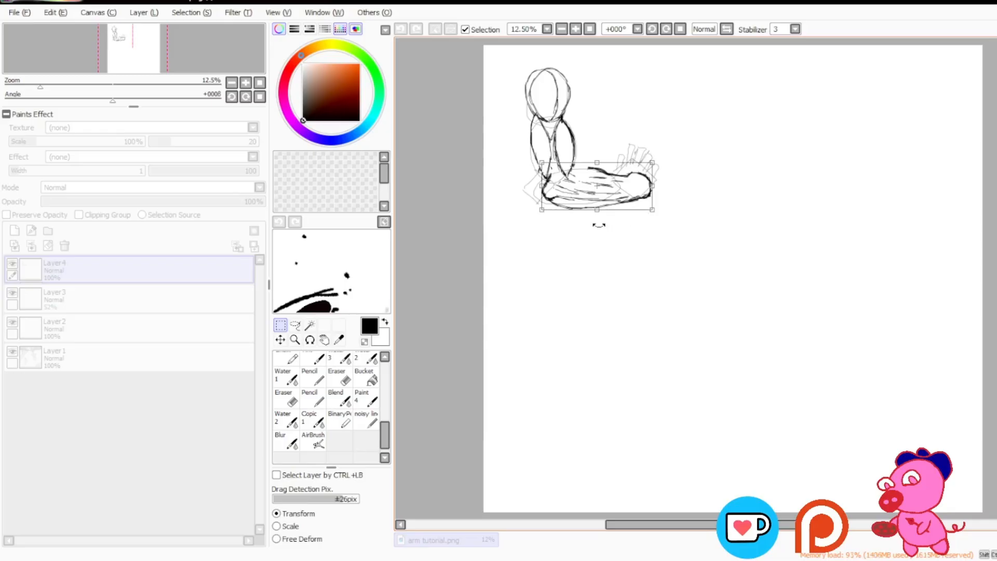
key(Return)
key(ctrl+d)
Step: Add a new layer above Layer4, draw a rounded bump over the shoulder's top on Layer4, and make the new layer active
click(369, 420)
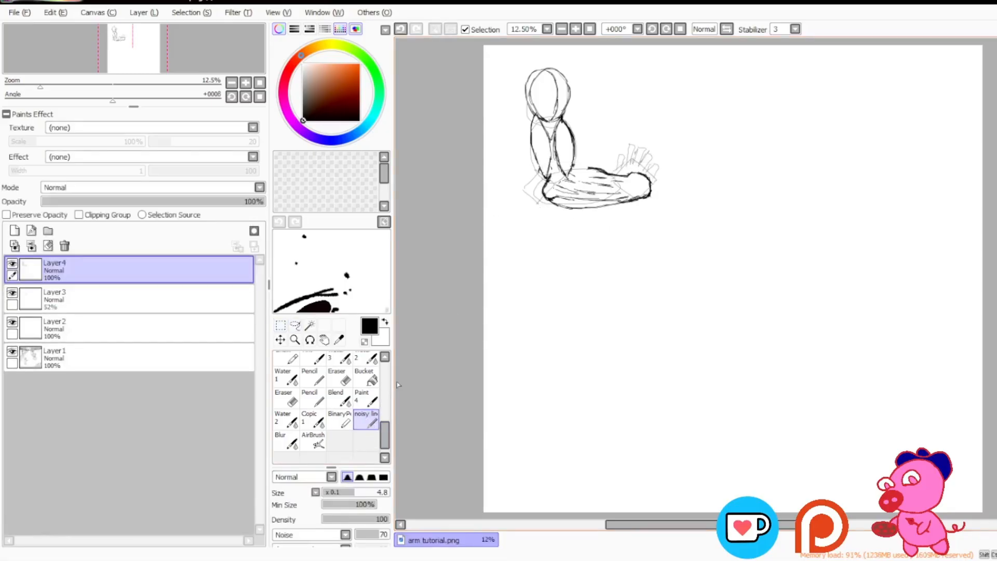
drag(549, 67, 560, 213)
key(ctrl+z)
click(14, 230)
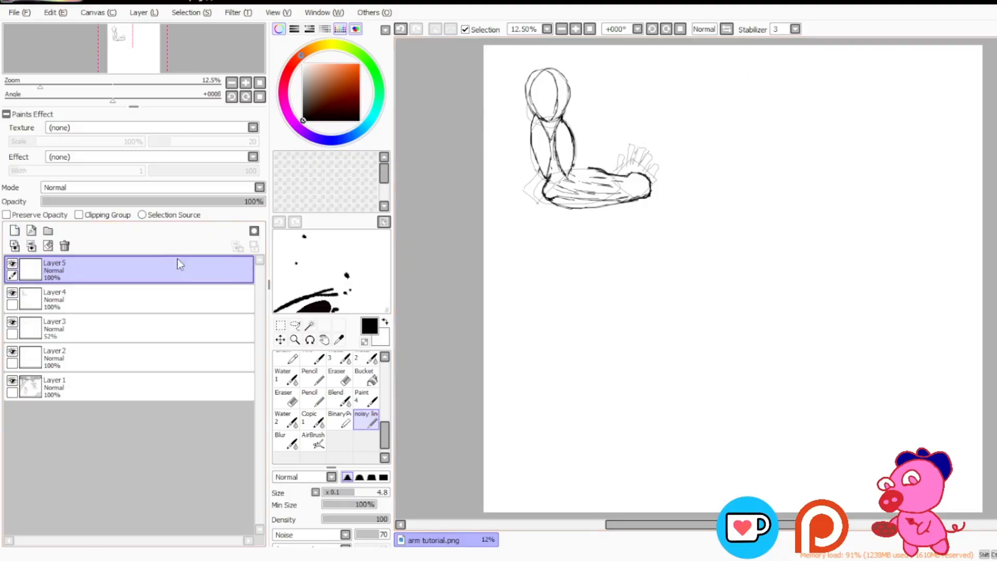
click(176, 297)
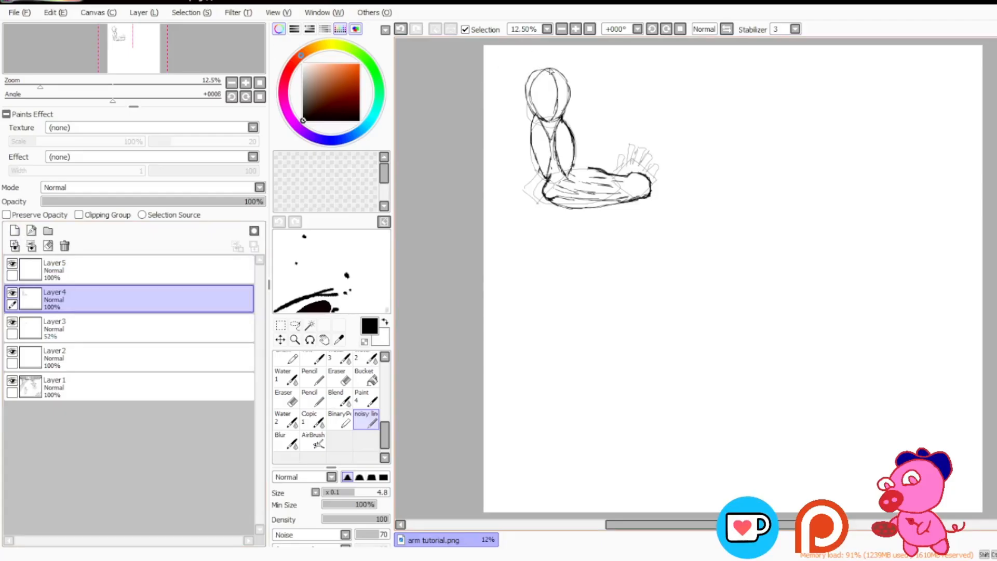
drag(532, 70, 540, 62)
key(e)
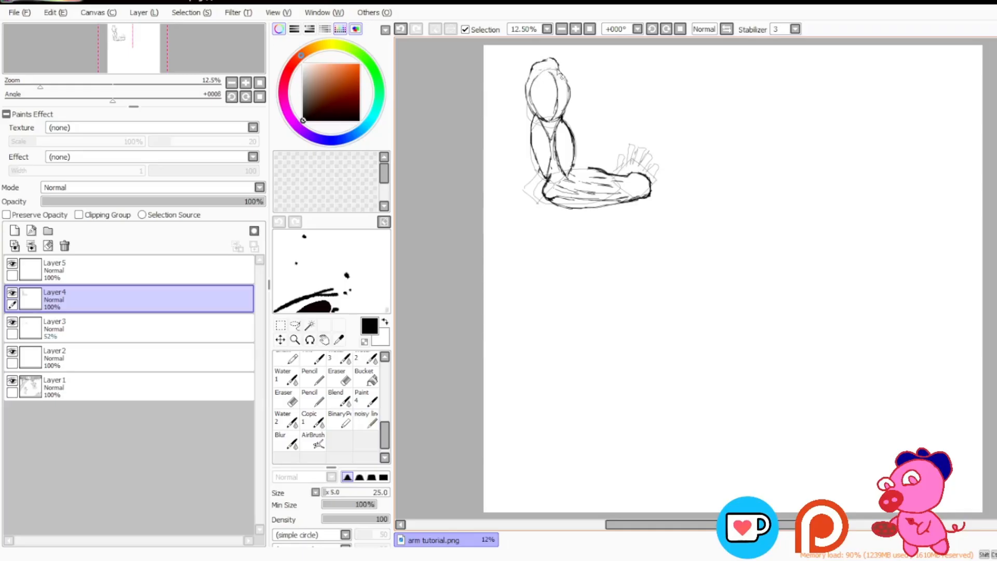
key(e)
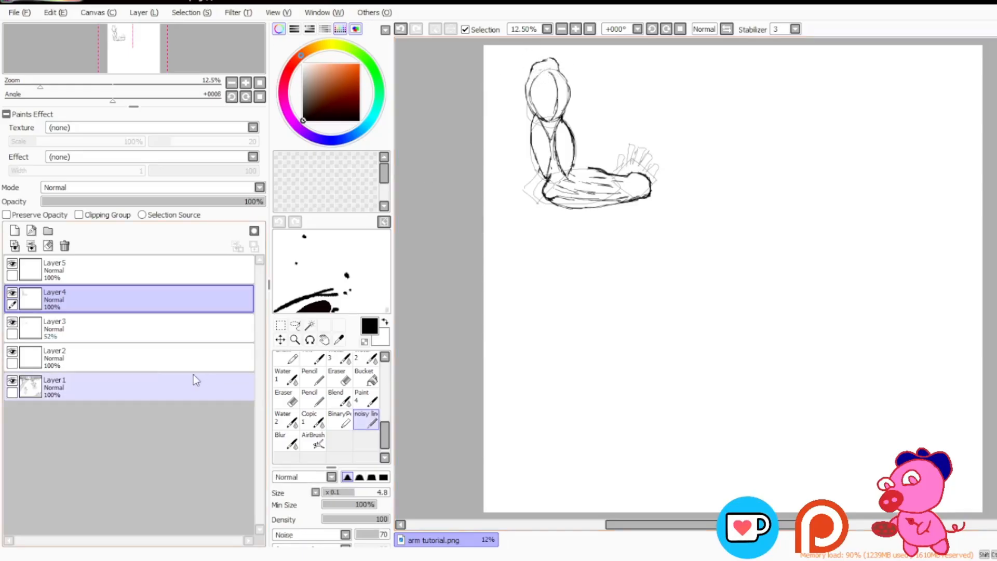
click(188, 271)
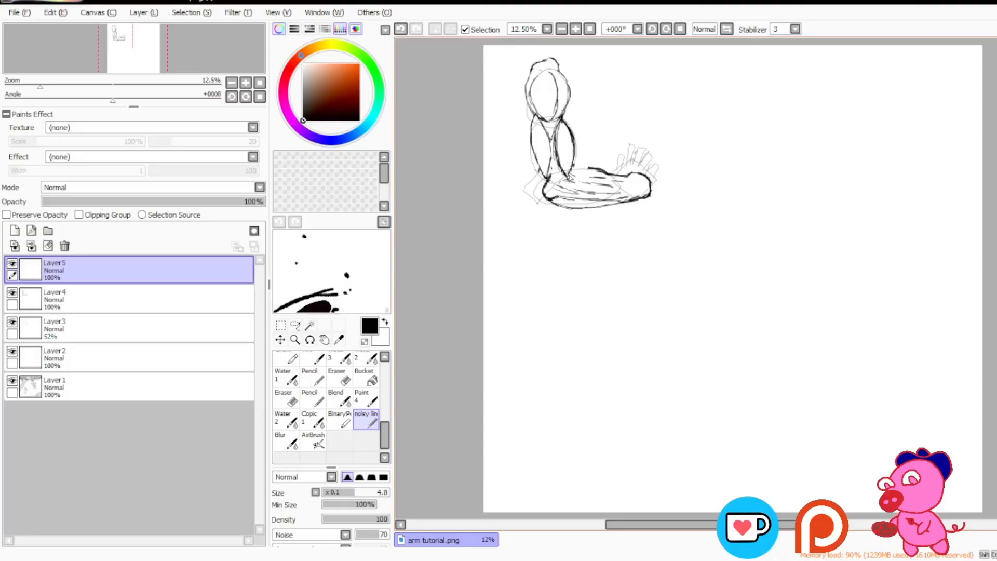
Step: Try sketching lines through the shoulder, the upper arm and the elbow crease, and undo them
drag(569, 180, 558, 198)
mouse_move(546, 125)
mouse_down()
mouse_move(539, 89)
mouse_move(560, 80)
mouse_move(556, 133)
mouse_up()
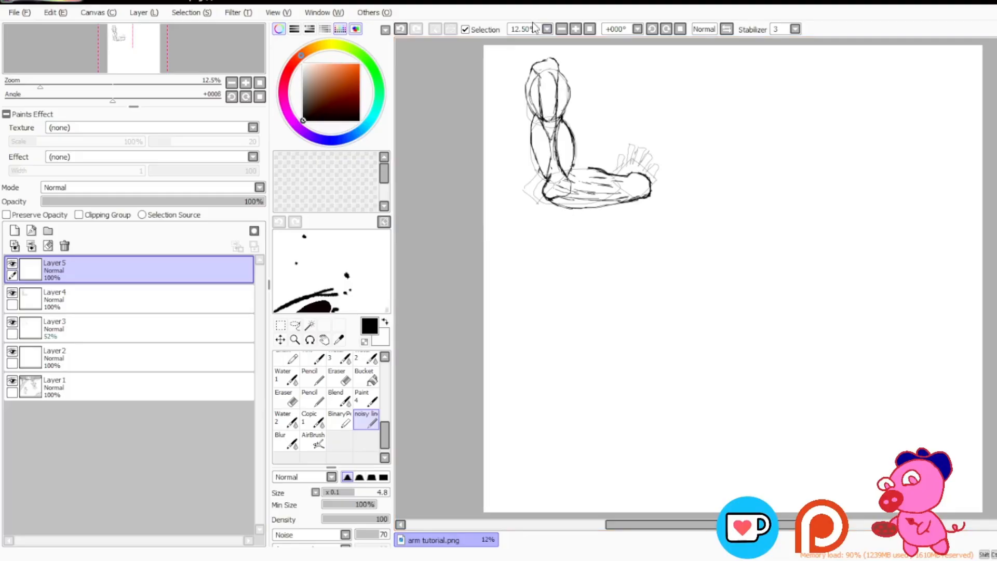
key(ctrl+z)
key(ctrl+z)
key(ctrl+z)
key(ctrl+z)
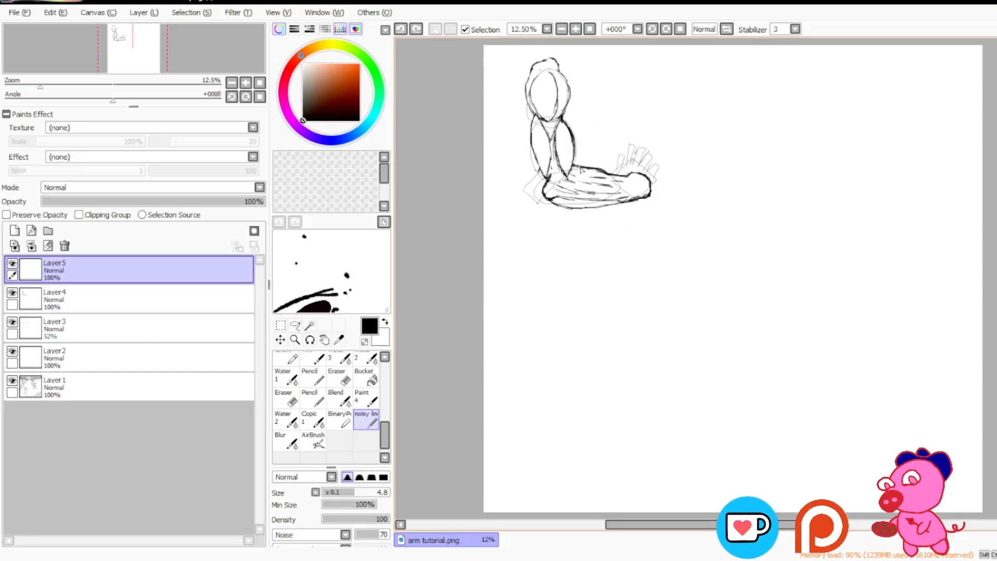
Step: Close the gap in the forearm's upper contour, and sketch a wavy guideline for a second arm with a shoulder circle at its right end
drag(574, 167, 582, 167)
mouse_move(659, 327)
mouse_down()
mouse_move(719, 338)
mouse_move(854, 314)
mouse_up()
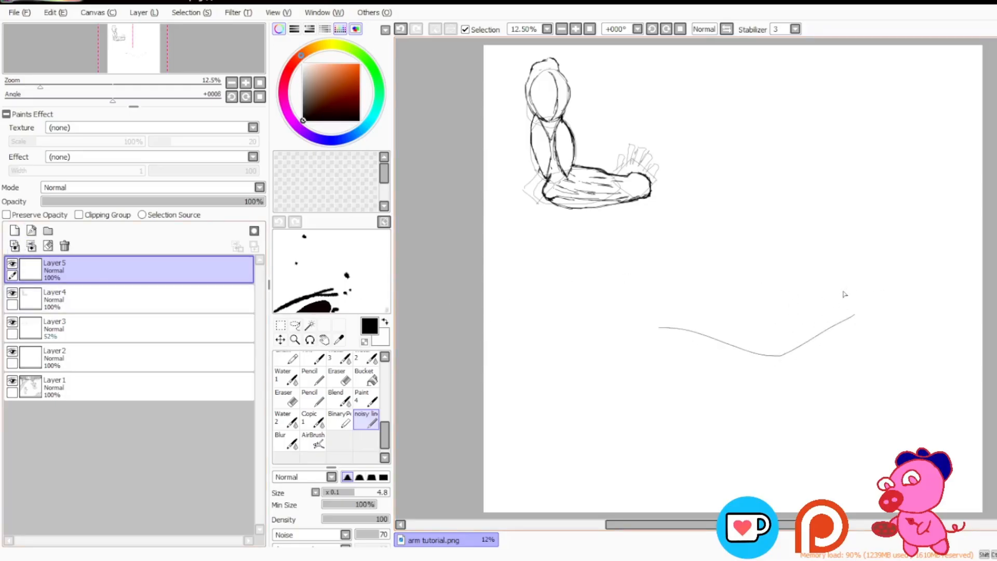
mouse_move(837, 299)
mouse_down()
mouse_move(862, 281)
mouse_move(851, 289)
mouse_move(885, 285)
mouse_move(836, 297)
mouse_move(892, 291)
mouse_move(897, 316)
mouse_move(867, 341)
mouse_move(879, 332)
mouse_move(848, 342)
mouse_move(886, 332)
mouse_move(894, 294)
mouse_move(883, 282)
mouse_move(894, 300)
mouse_move(886, 283)
mouse_move(893, 327)
mouse_up()
drag(895, 293, 888, 329)
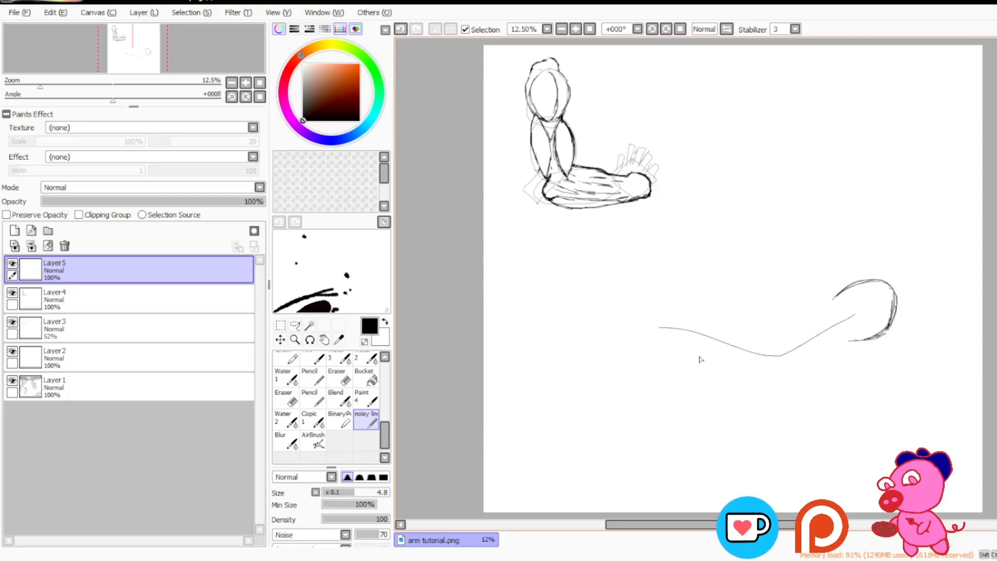
drag(834, 299, 829, 311)
drag(850, 343, 863, 342)
Step: Try marking the outer bulge of the right upper-arm muscle with curves beside the arm, and undo the marks
drag(587, 133, 599, 164)
key(ctrl+z)
mouse_move(586, 126)
mouse_down()
mouse_move(598, 143)
mouse_move(593, 164)
mouse_up()
key(ctrl+z)
drag(587, 123, 598, 162)
drag(596, 133, 602, 157)
key(ctrl+z)
mouse_move(565, 118)
mouse_down()
mouse_move(577, 116)
mouse_move(565, 118)
mouse_move(583, 148)
mouse_move(587, 120)
mouse_move(575, 112)
mouse_up()
key(ctrl+z)
Step: Reinforce the curve of the right upper-arm muscle down to the elbow, undoing the extra stroke
key(ctrl+z)
key(ctrl+z)
key(ctrl+z)
key(ctrl+z)
key(ctrl+z)
key(ctrl+z)
drag(567, 130, 569, 177)
drag(568, 129, 574, 148)
Step: Try drawing arrows that point at both sides of the upper arm and elbow, and undo them
key(ctrl+z)
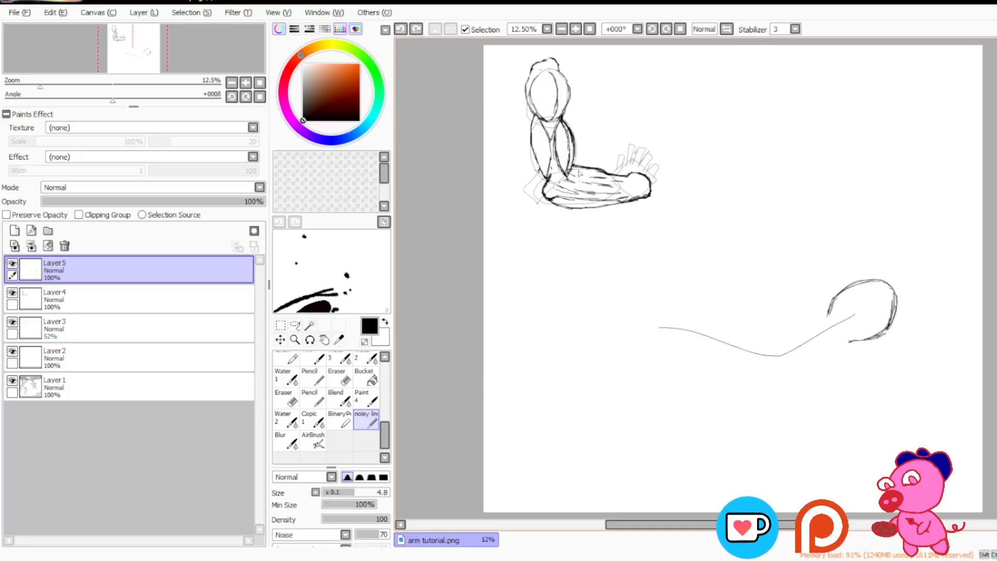
drag(499, 132, 517, 129)
key(ctrl+z)
drag(520, 169, 540, 168)
mouse_move(572, 111)
mouse_down()
mouse_move(590, 158)
mouse_move(592, 142)
mouse_up()
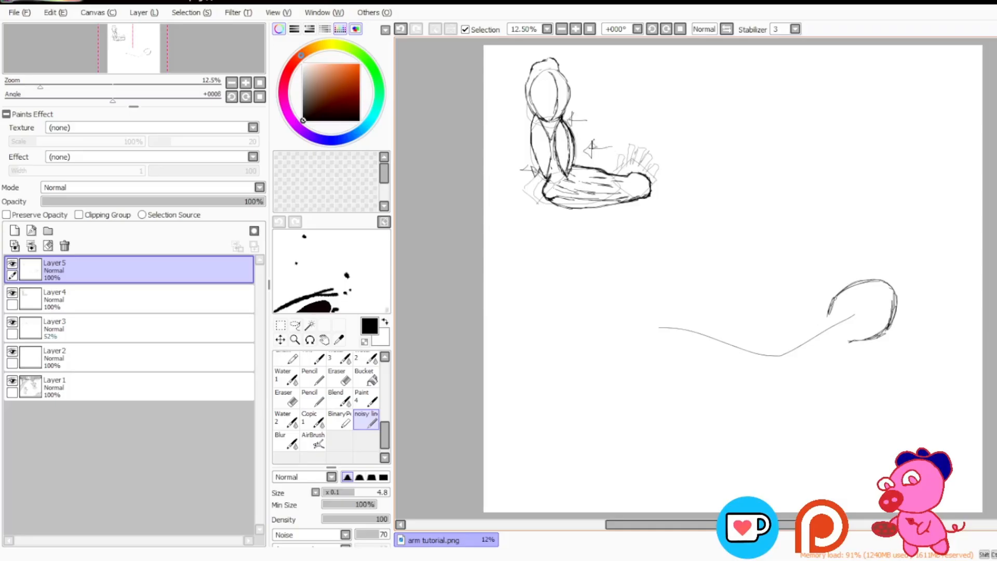
mouse_move(493, 122)
mouse_down()
mouse_move(513, 132)
mouse_move(529, 113)
mouse_move(530, 136)
mouse_move(577, 165)
mouse_up()
key(ctrl+z)
key(ctrl+z)
key(ctrl+z)
key(ctrl+z)
key(ctrl+z)
key(ctrl+z)
key(ctrl+z)
key(ctrl+z)
key(ctrl+z)
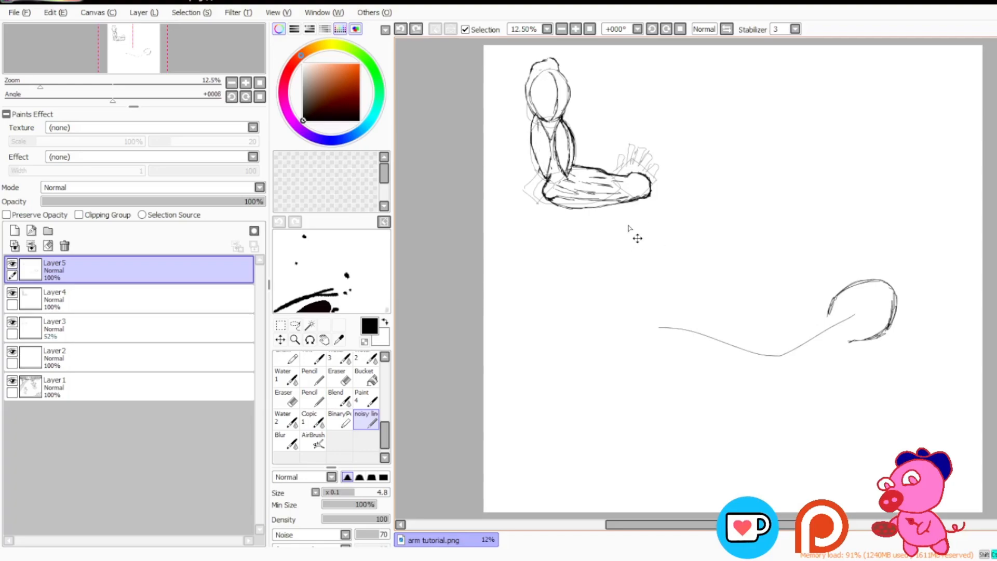
Step: Try loose circles, long diagonal lines and an arc in the empty area above the second arm, and undo them
drag(744, 525, 773, 524)
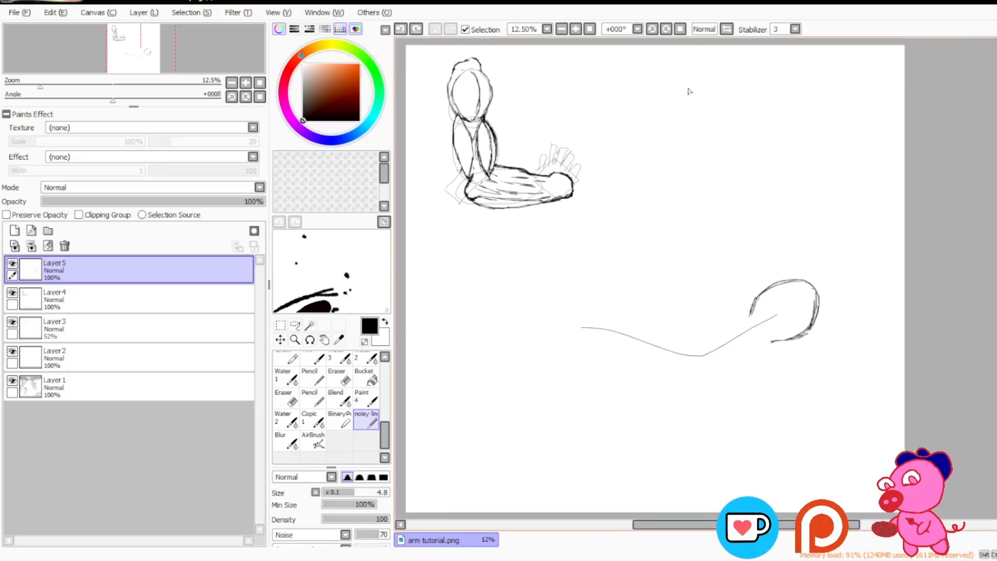
mouse_move(657, 125)
mouse_down()
mouse_move(680, 194)
mouse_move(737, 127)
mouse_move(649, 181)
mouse_move(698, 196)
mouse_up()
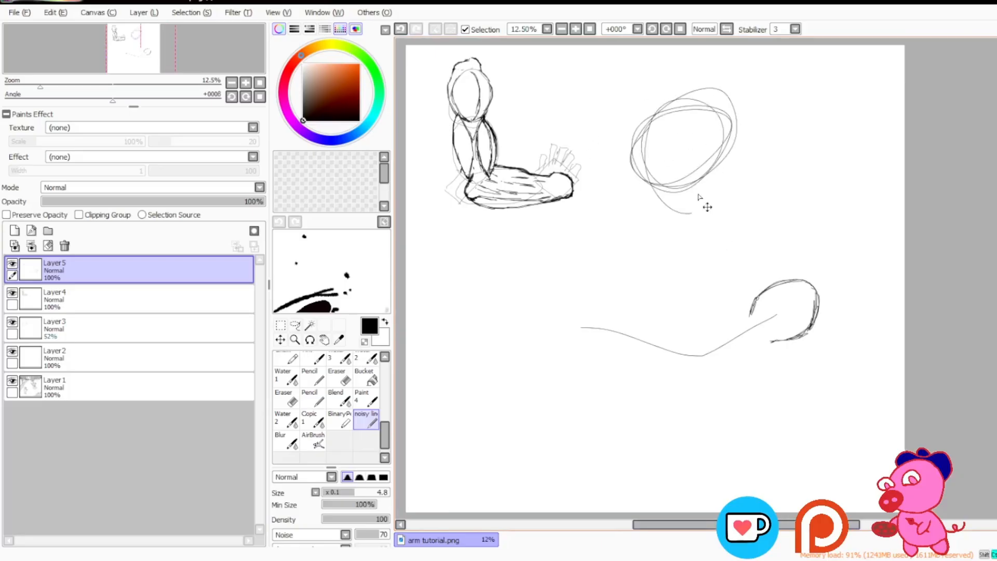
key(ctrl+z)
drag(801, 147, 576, 300)
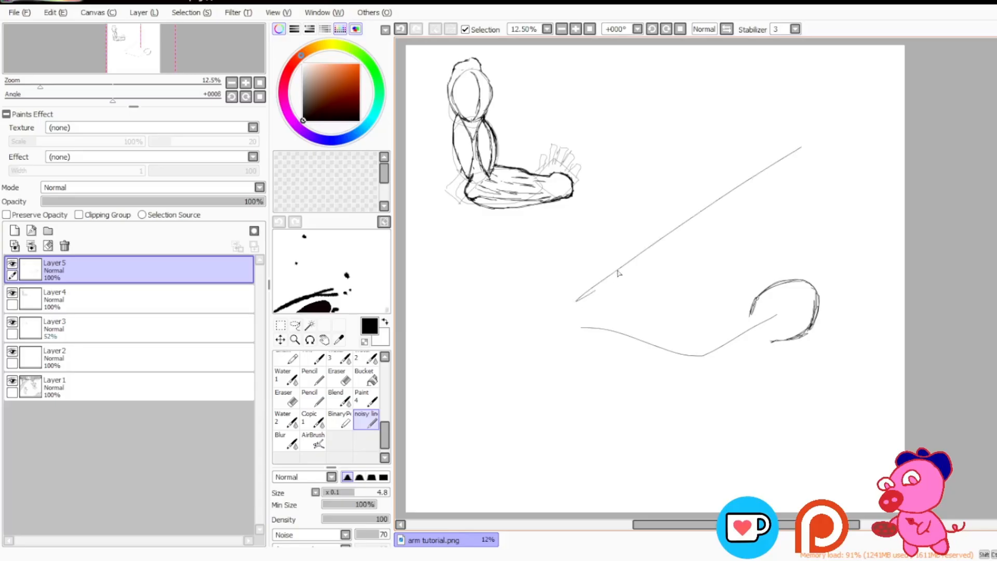
drag(618, 272, 860, 100)
key(ctrl+z)
key(ctrl+z)
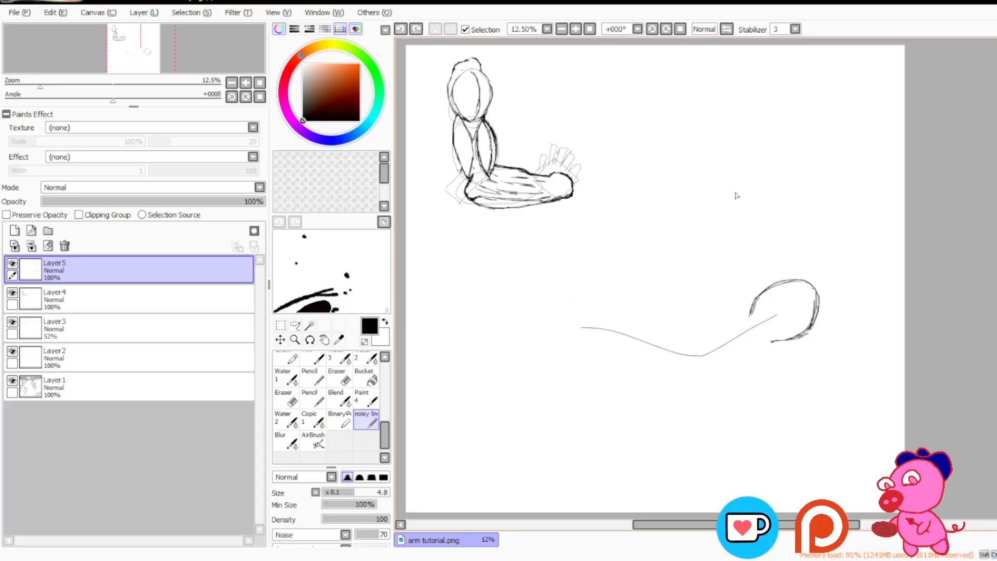
mouse_move(775, 135)
mouse_down()
mouse_move(734, 103)
mouse_move(755, 239)
mouse_up()
key(ctrl+z)
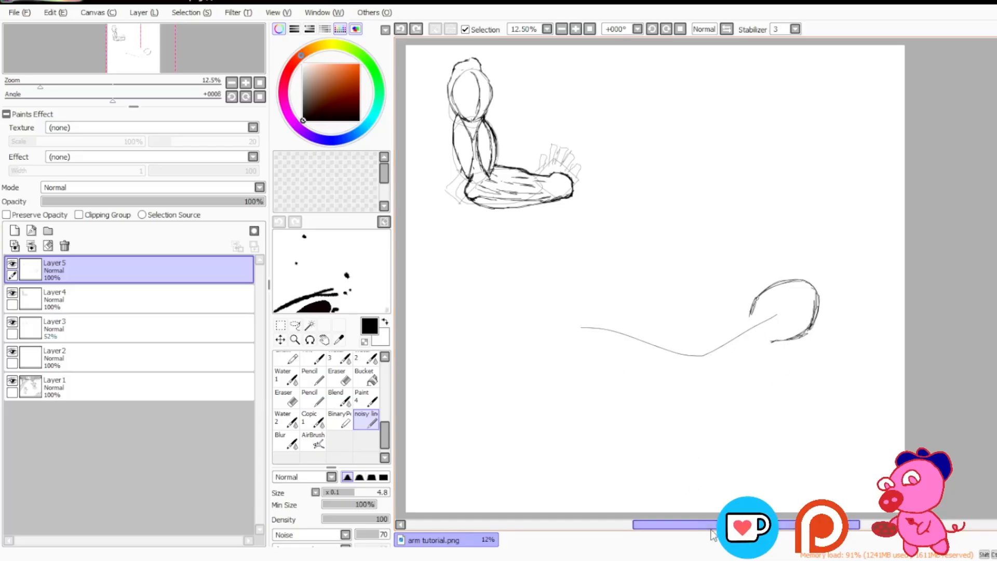
Step: Close the open lower-left side of the second arm's shoulder circle, then try an upper-arm outline and undo it
drag(726, 525, 722, 525)
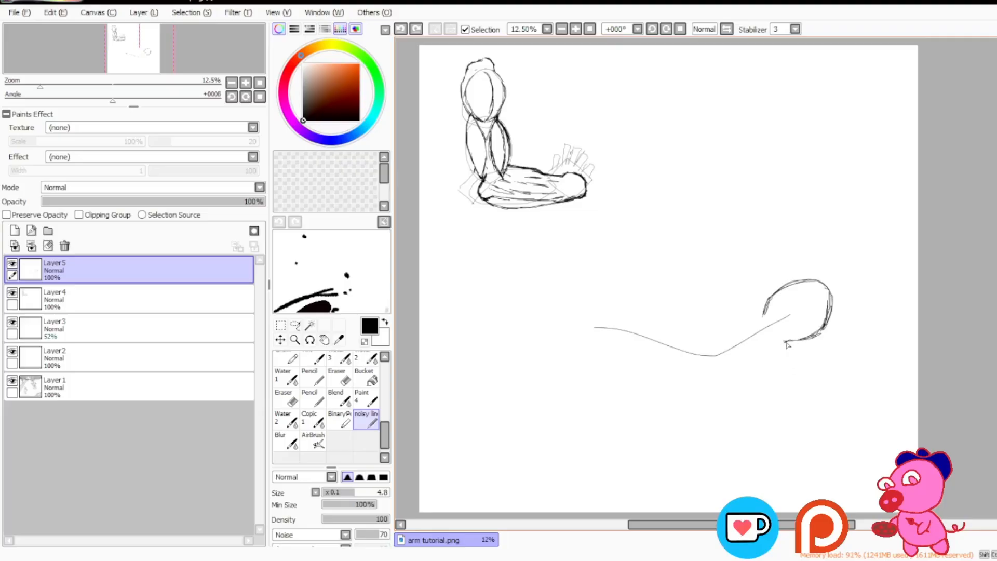
drag(791, 341, 792, 341)
drag(783, 342, 765, 336)
mouse_move(791, 344)
mouse_down()
mouse_move(684, 375)
mouse_move(727, 314)
mouse_move(762, 314)
mouse_up()
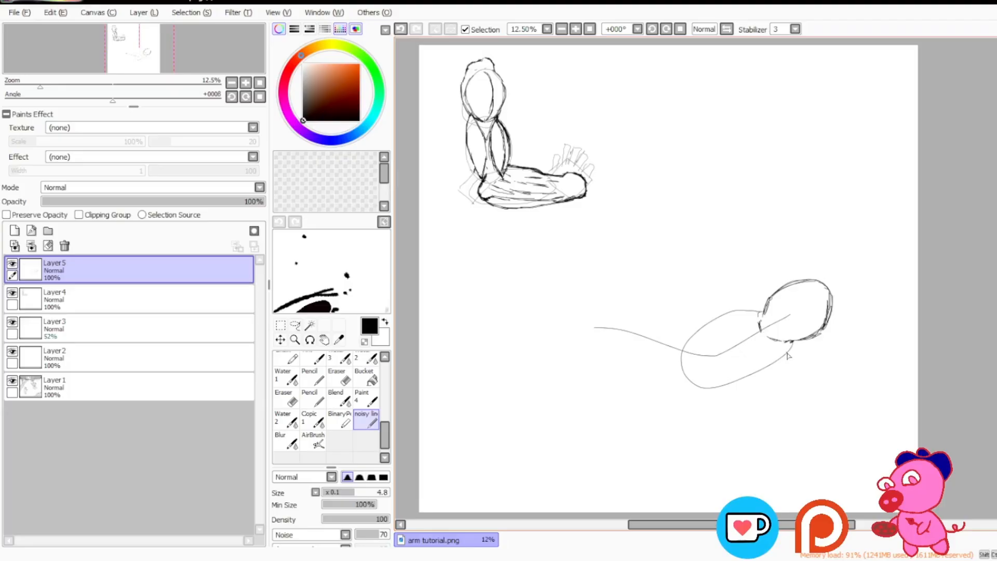
key(ctrl+z)
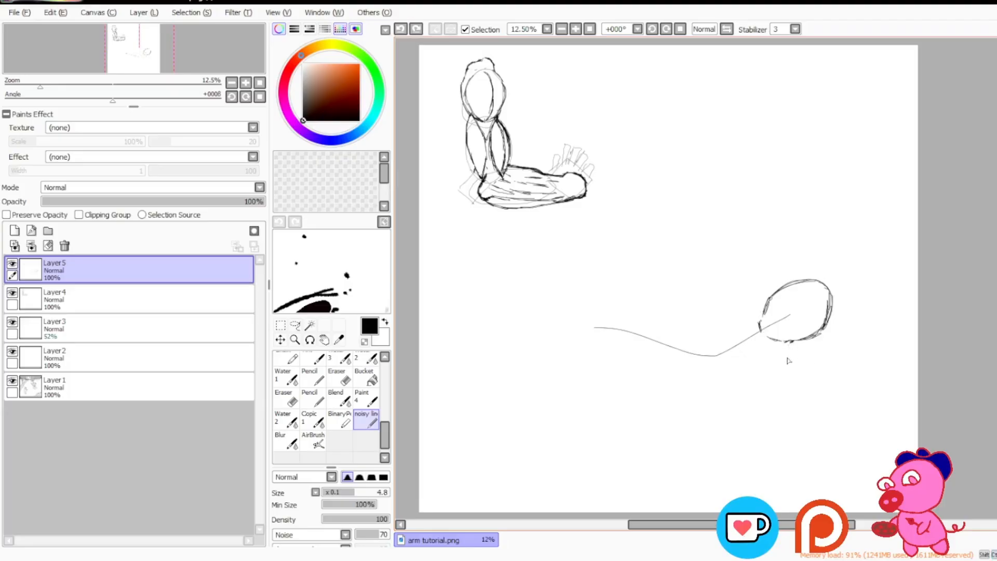
Step: Try drawing parallel diagonal direction lines with an arrowhead through the second arm's shoulder circle, and undo them
drag(688, 527, 694, 526)
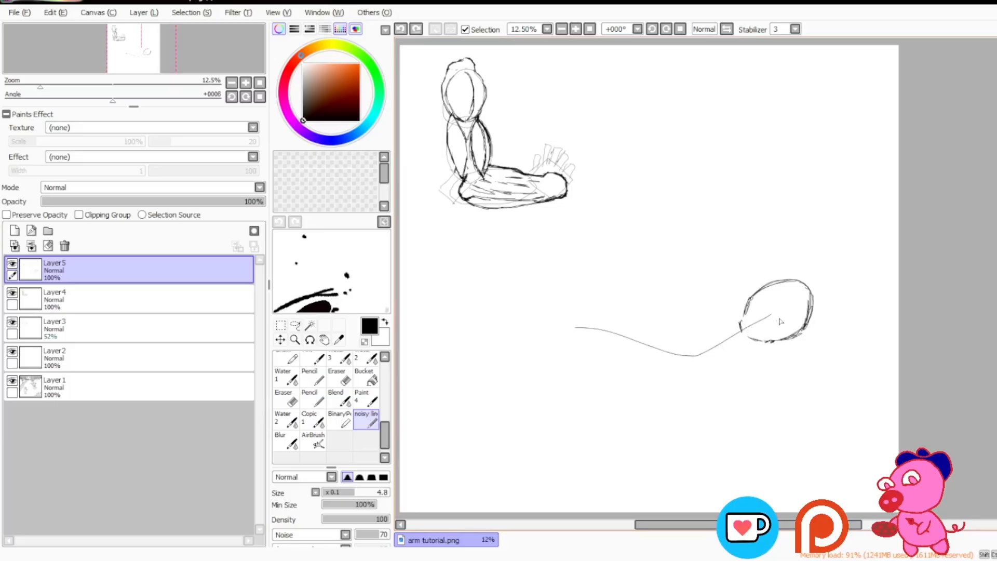
drag(746, 264, 846, 409)
key(ctrl+z)
drag(753, 272, 830, 385)
drag(742, 279, 804, 383)
mouse_move(771, 268)
mouse_down()
mouse_move(836, 375)
mouse_move(791, 410)
mouse_up()
drag(796, 376, 821, 414)
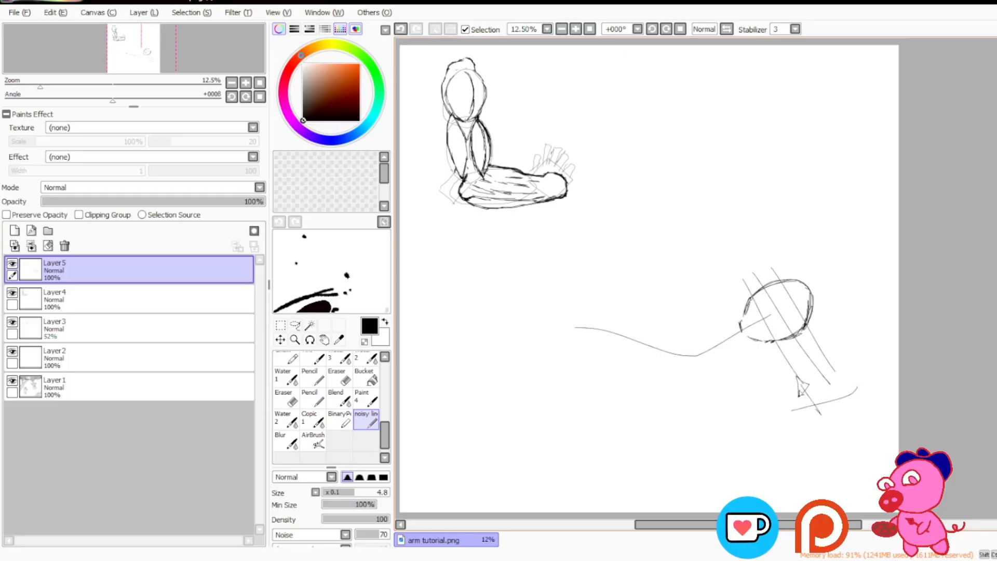
key(ctrl+z)
key(ctrl+z)
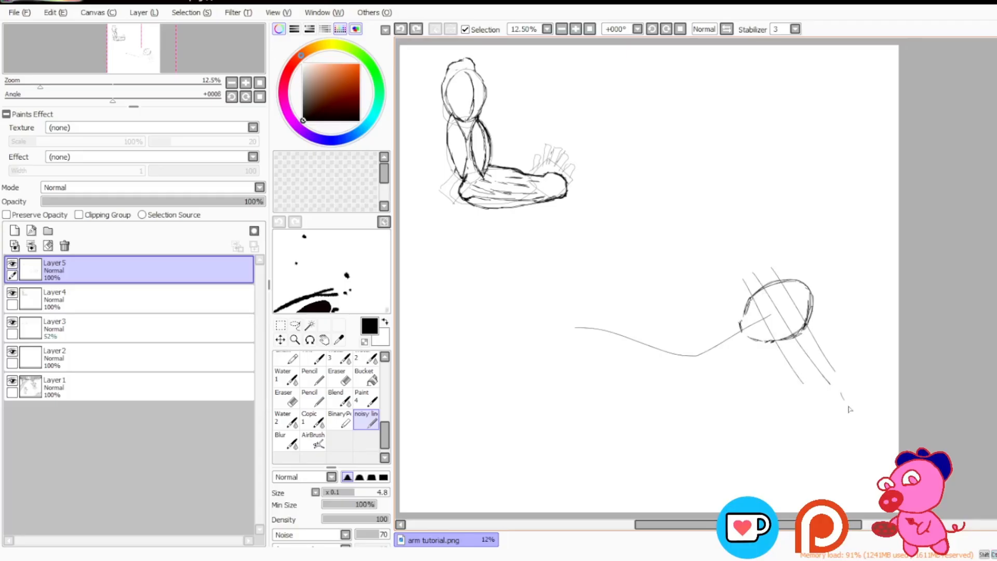
key(ctrl+z)
key(ctrl+z)
key(ctrl+z)
key(ctrl+z)
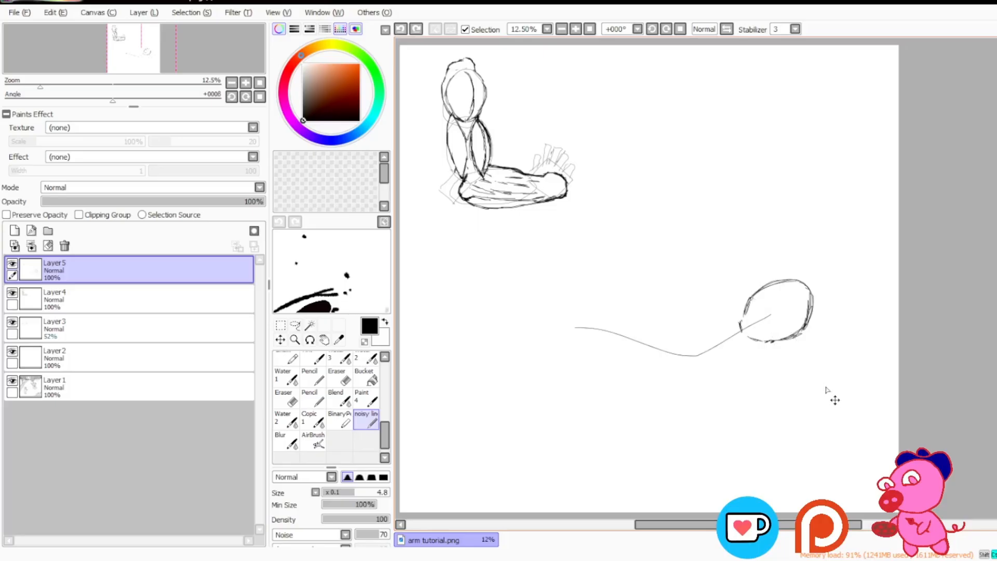
Step: Try several oval upper-arm outlines around the guideline next to the shoulder circle, and undo each one
mouse_move(794, 338)
mouse_down()
mouse_move(761, 390)
mouse_move(676, 398)
mouse_move(745, 303)
mouse_up()
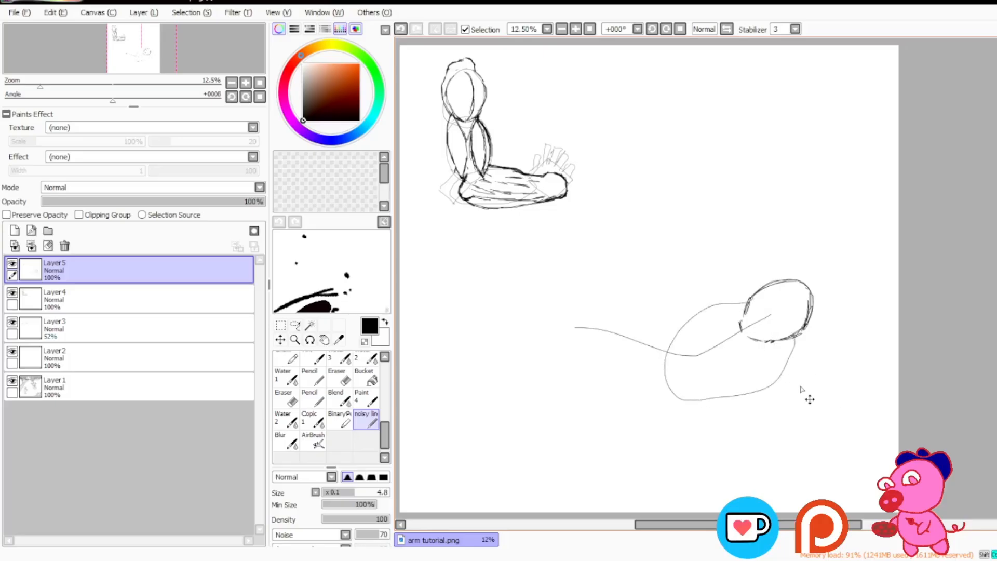
key(ctrl+z)
mouse_move(798, 338)
mouse_down()
mouse_move(684, 380)
mouse_move(752, 294)
mouse_up()
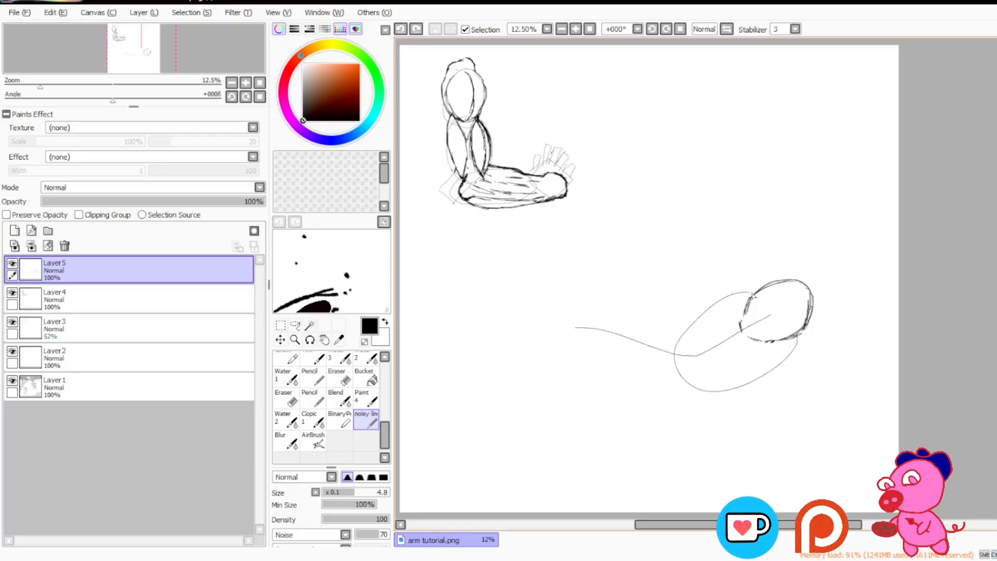
key(ctrl+z)
mouse_move(798, 337)
mouse_down()
mouse_move(742, 379)
mouse_move(719, 313)
mouse_move(701, 396)
mouse_move(742, 308)
mouse_up()
key(ctrl+z)
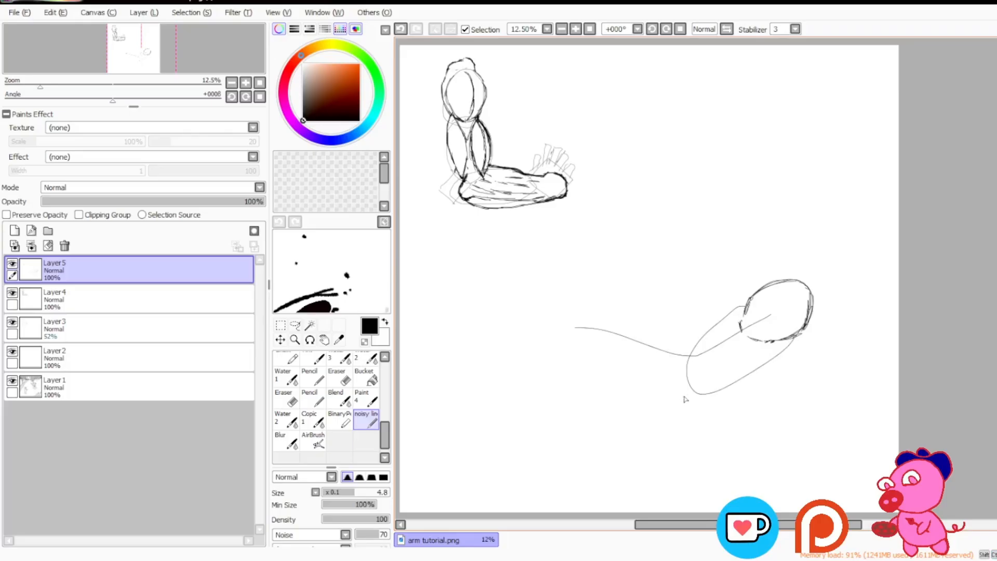
key(ctrl+z)
Step: Try a diagonal line across the shoulder circle of the second arm, and undo it
mouse_move(796, 338)
mouse_down()
mouse_move(692, 418)
mouse_move(742, 299)
mouse_move(813, 360)
mouse_up()
key(ctrl+z)
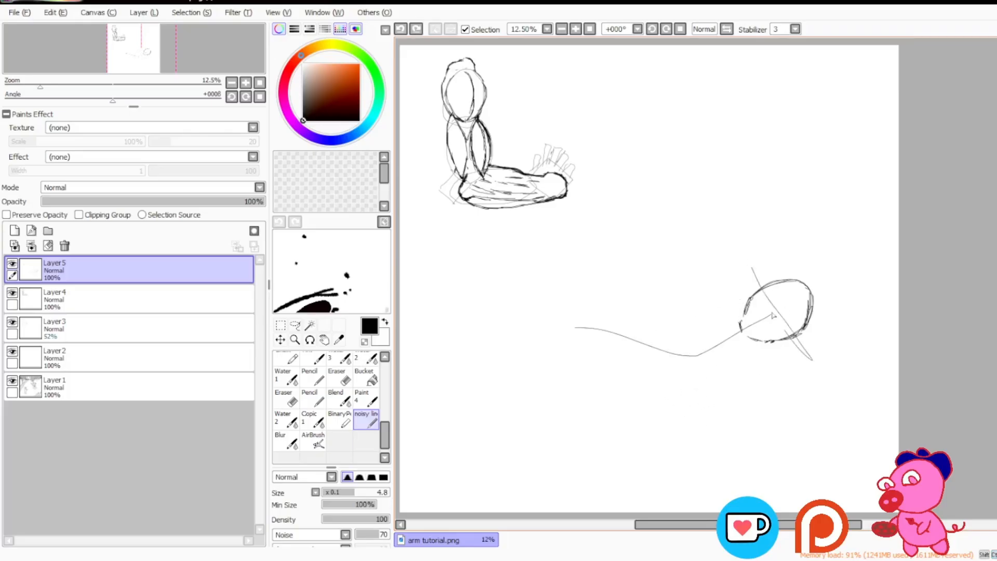
key(ctrl+z)
Step: Sketch the upper arm's lower contour curving down and left from the bottom of the shoulder circle, undoing stray strokes
click(772, 345)
drag(773, 343, 745, 387)
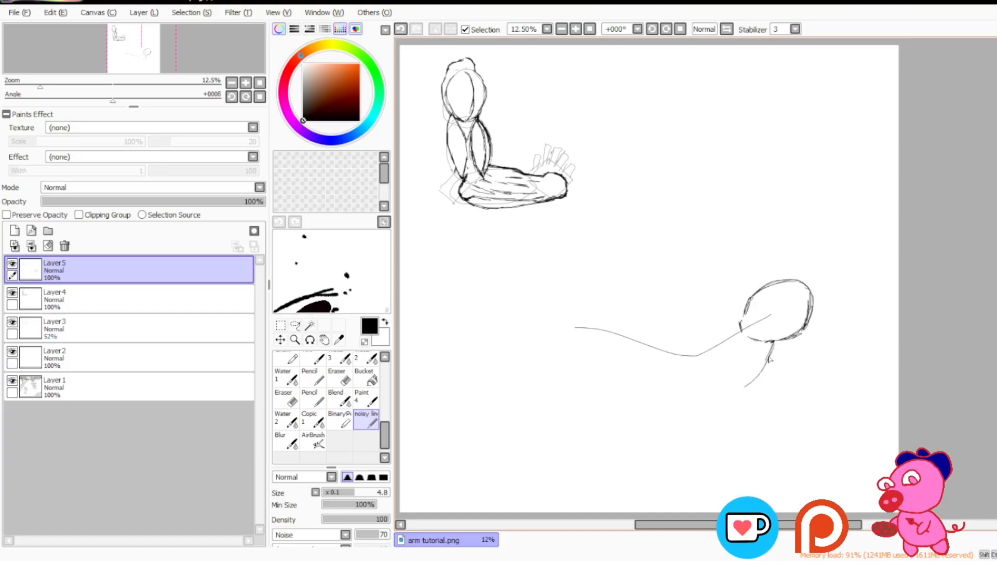
mouse_move(773, 342)
mouse_down()
mouse_move(746, 391)
mouse_move(762, 368)
mouse_move(813, 386)
mouse_move(773, 388)
mouse_up()
key(ctrl+z)
key(ctrl+z)
Step: Try an arrow pointing at the first arm's upper arm, and undo its strokes
mouse_move(413, 142)
mouse_down()
mouse_move(432, 126)
mouse_move(436, 139)
mouse_move(429, 125)
mouse_move(443, 150)
mouse_up()
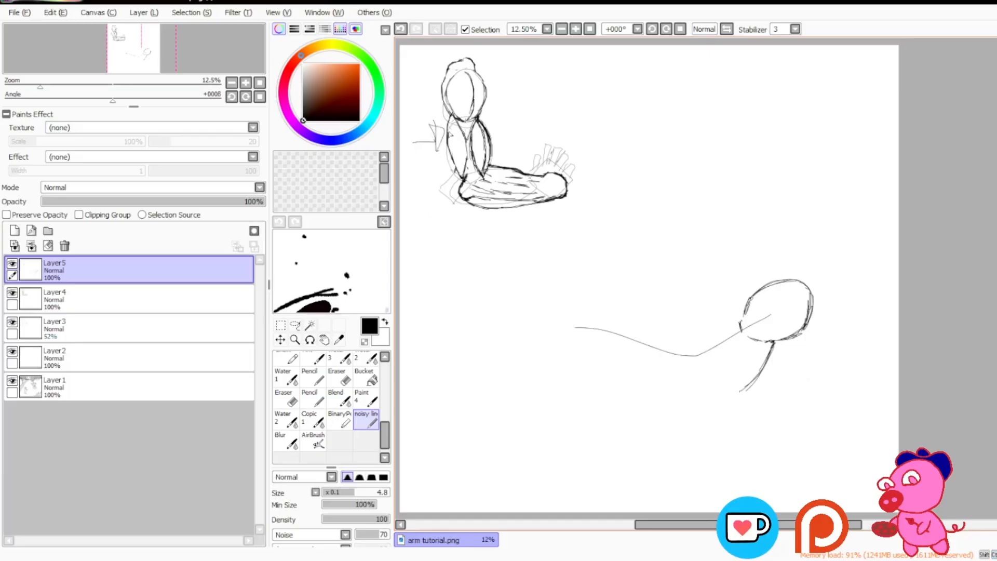
key(ctrl+z)
key(ctrl+z)
key(ctrl+z)
Step: Extend the second arm's lower upper-arm contour leftward, and sketch the upper contour from the shoulder circle down to the elbow
mouse_move(773, 345)
mouse_down()
mouse_move(729, 399)
mouse_move(761, 375)
mouse_move(737, 396)
mouse_move(680, 396)
mouse_move(733, 393)
mouse_up()
drag(720, 399, 747, 391)
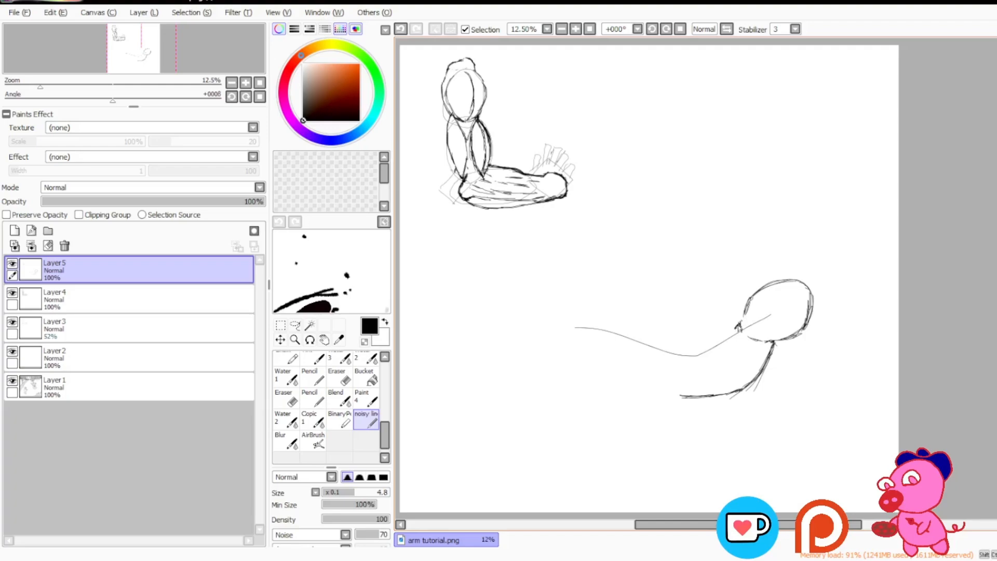
drag(731, 338, 737, 326)
mouse_move(691, 347)
mouse_down()
mouse_move(731, 333)
mouse_move(718, 334)
mouse_up()
drag(695, 345, 680, 356)
drag(658, 364, 682, 364)
key(ctrl+z)
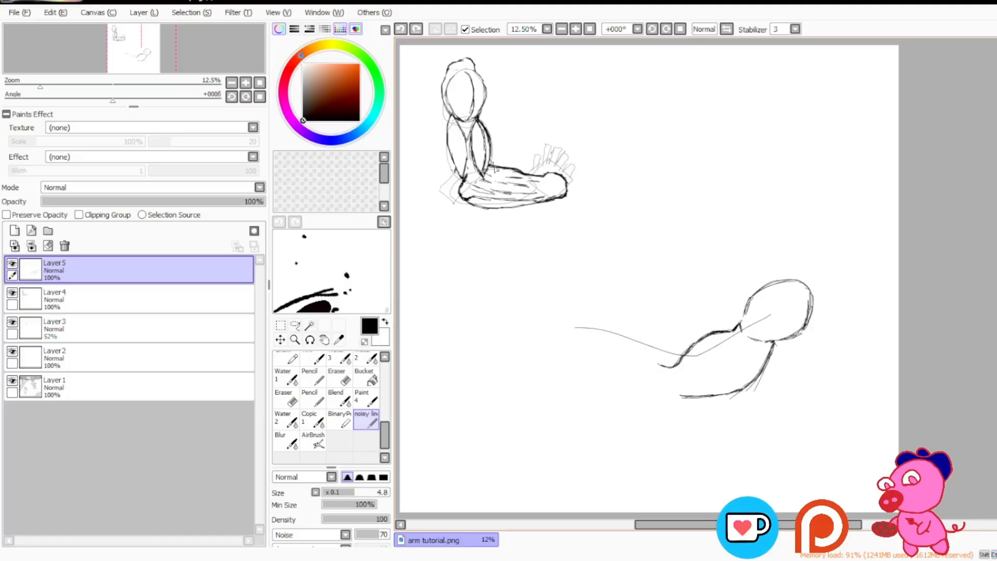
Step: Close the upper arm's elbow end with a short diagonal line between both contours, erasing stray marks
click(645, 387)
key(e)
mouse_move(656, 363)
mouse_down()
mouse_move(674, 370)
mouse_move(661, 373)
mouse_move(689, 400)
mouse_move(681, 396)
mouse_up()
key(n)
key(e)
key(n)
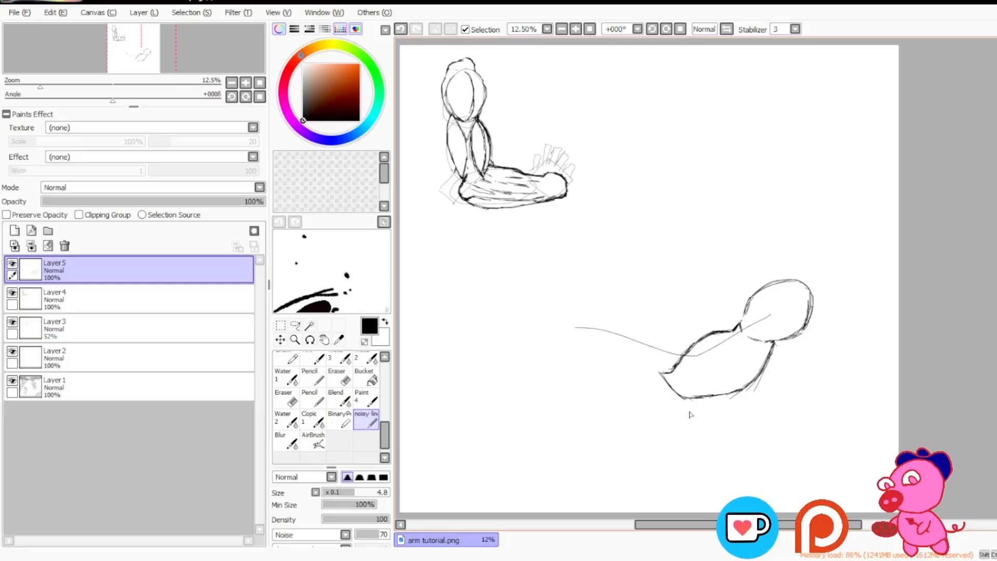
Step: Sketch a small hooked elbow bump under the upper arm, and begin the forearm's lower contour from it
drag(681, 401, 676, 416)
key(e)
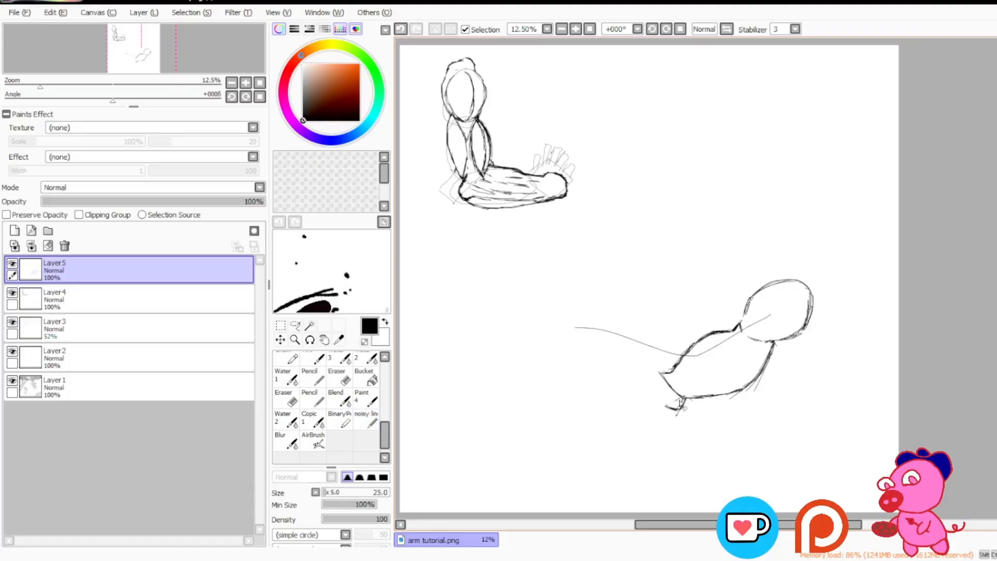
key(e)
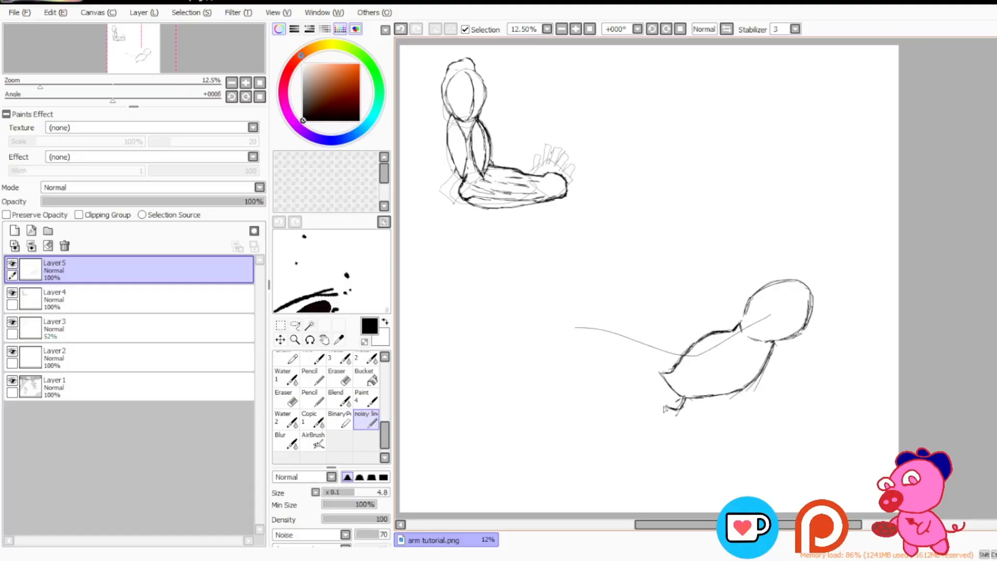
drag(666, 406, 651, 410)
Step: Try several oval shapes in the blank area above the second arm, and undo each one
mouse_move(791, 148)
mouse_down()
mouse_move(684, 165)
mouse_move(788, 196)
mouse_move(825, 170)
mouse_move(742, 144)
mouse_up()
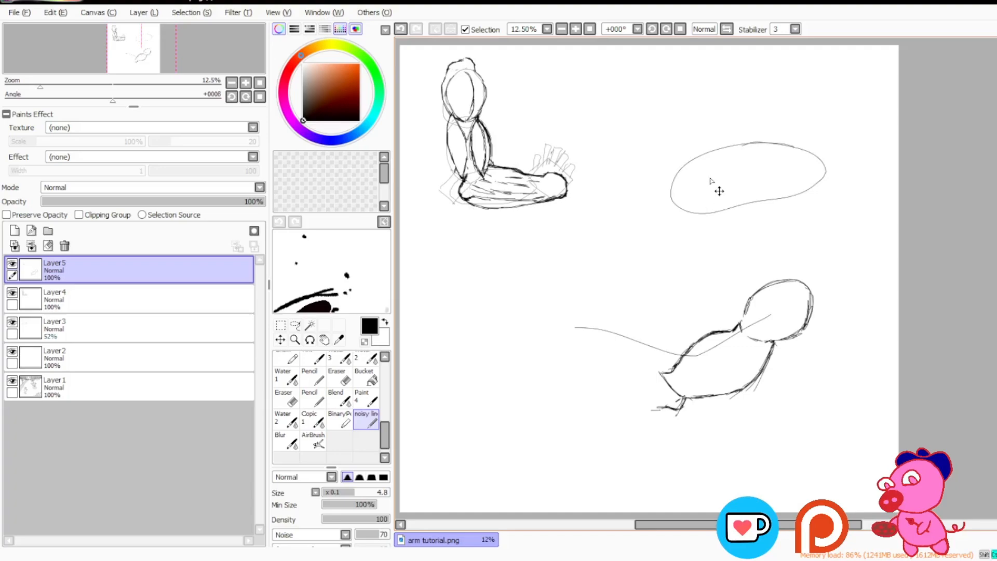
key(ctrl+z)
drag(781, 134, 749, 130)
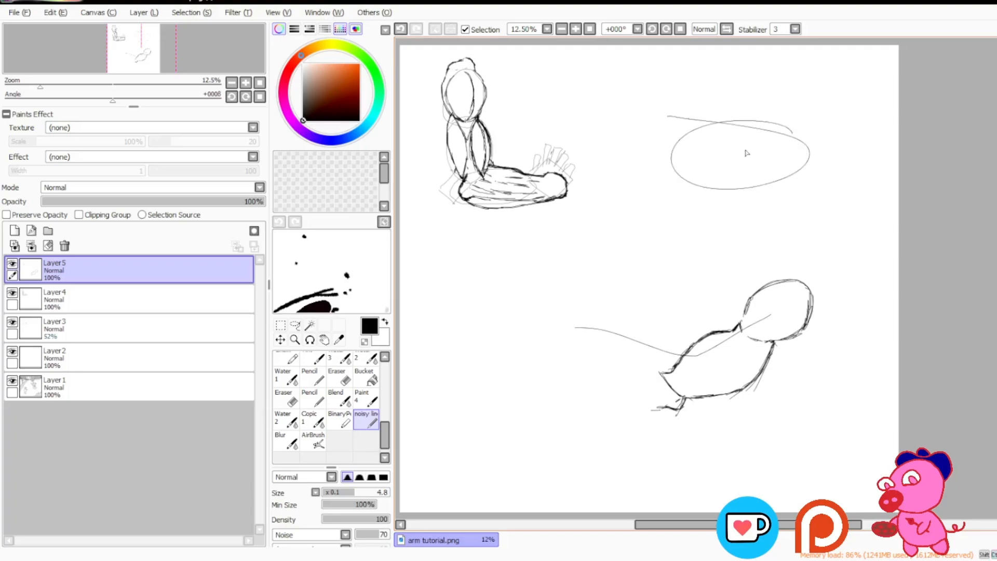
key(ctrl+z)
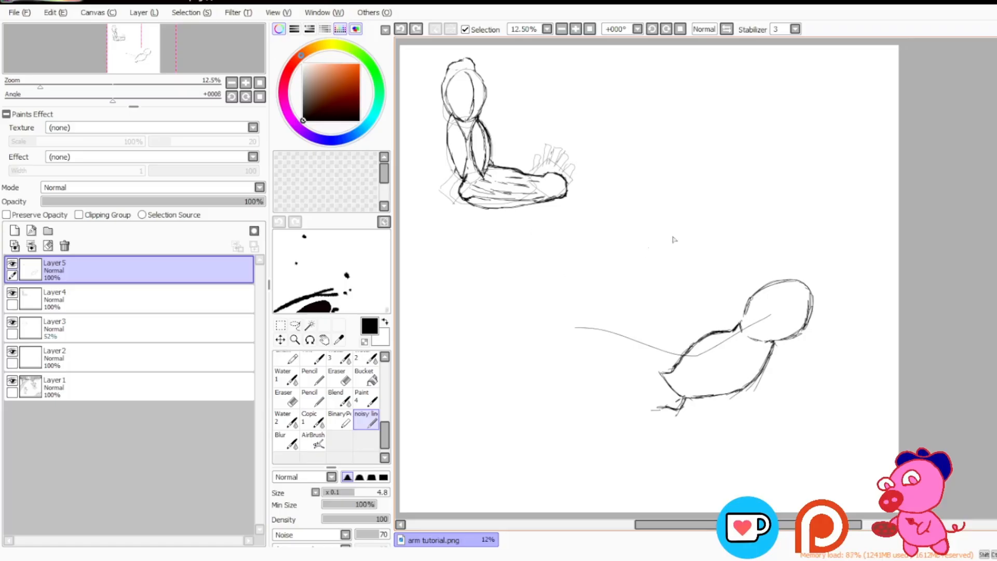
mouse_move(747, 191)
mouse_down()
mouse_move(630, 229)
mouse_move(776, 217)
mouse_move(769, 195)
mouse_move(832, 199)
mouse_move(794, 241)
mouse_move(737, 184)
mouse_up()
key(ctrl+z)
key(ctrl+z)
key(ctrl+z)
Step: Sketch the forearm's upper contour leftward from the elbow, undoing the first attempt and redrawing it
drag(658, 374, 635, 375)
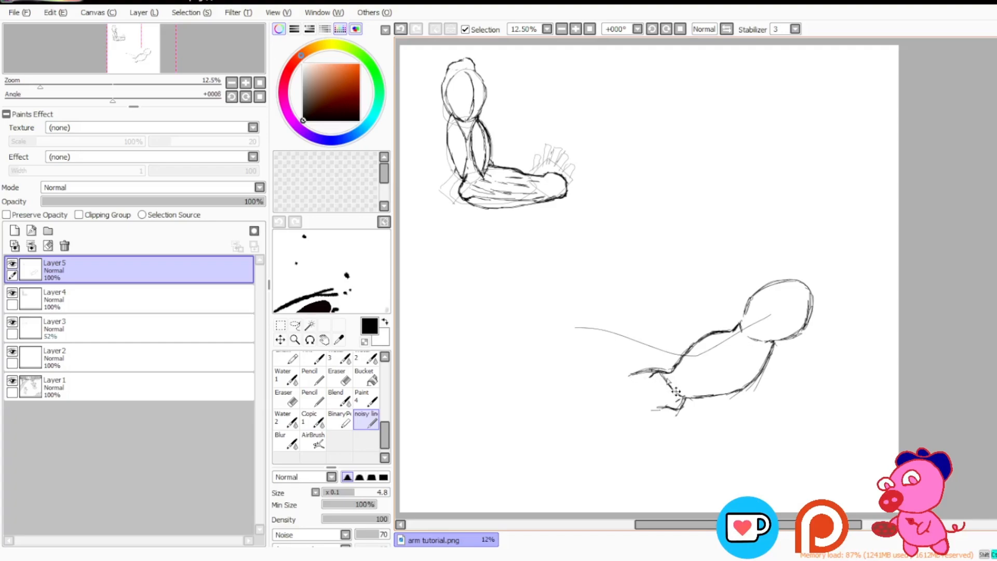
key(ctrl+z)
key(ctrl+z)
key(ctrl+z)
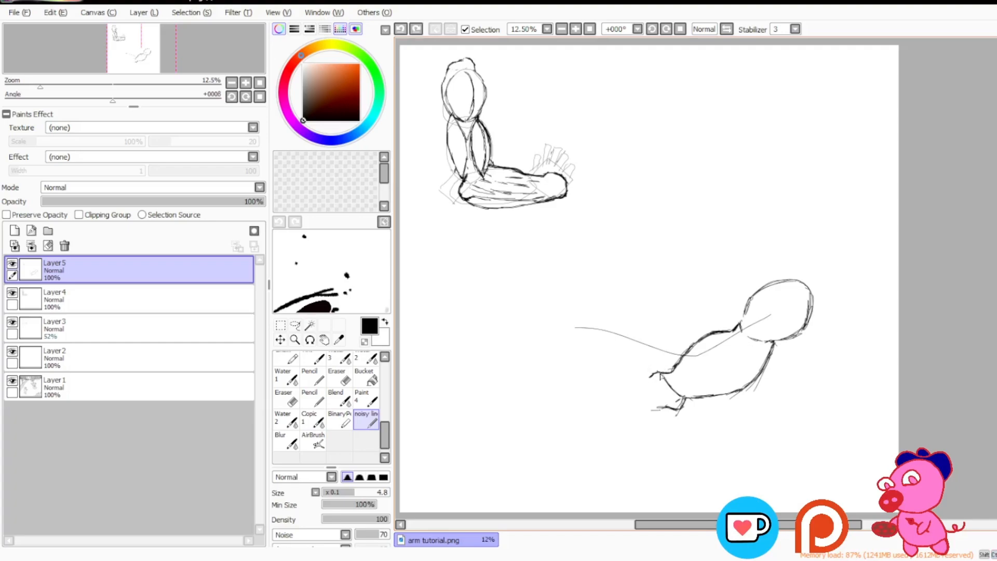
mouse_move(673, 372)
mouse_down()
mouse_move(608, 385)
mouse_move(657, 374)
mouse_move(629, 372)
mouse_move(606, 387)
mouse_move(630, 376)
mouse_up()
Step: Sketch the forearm's lower contour from the elbow bump leftward to the wrist, undoing a stray stroke
mouse_move(661, 412)
mouse_down()
mouse_move(617, 424)
mouse_move(648, 416)
mouse_up()
key(ctrl+z)
drag(602, 419, 642, 420)
mouse_move(604, 420)
mouse_down()
mouse_move(662, 413)
mouse_move(603, 419)
mouse_up()
mouse_move(573, 416)
mouse_down()
mouse_move(573, 419)
mouse_move(623, 422)
mouse_move(577, 420)
mouse_up()
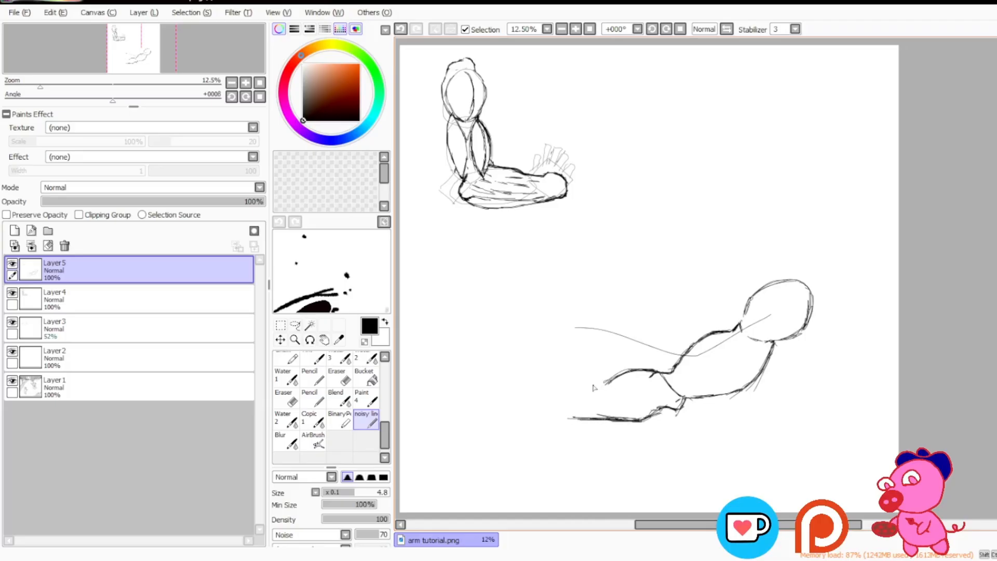
Step: Close the forearm at the wrist with a short end line, and erase the stray line inside near the elbow
mouse_move(605, 384)
mouse_down()
mouse_move(572, 393)
mouse_move(567, 421)
mouse_move(586, 422)
mouse_move(569, 395)
mouse_move(566, 417)
mouse_up()
key(e)
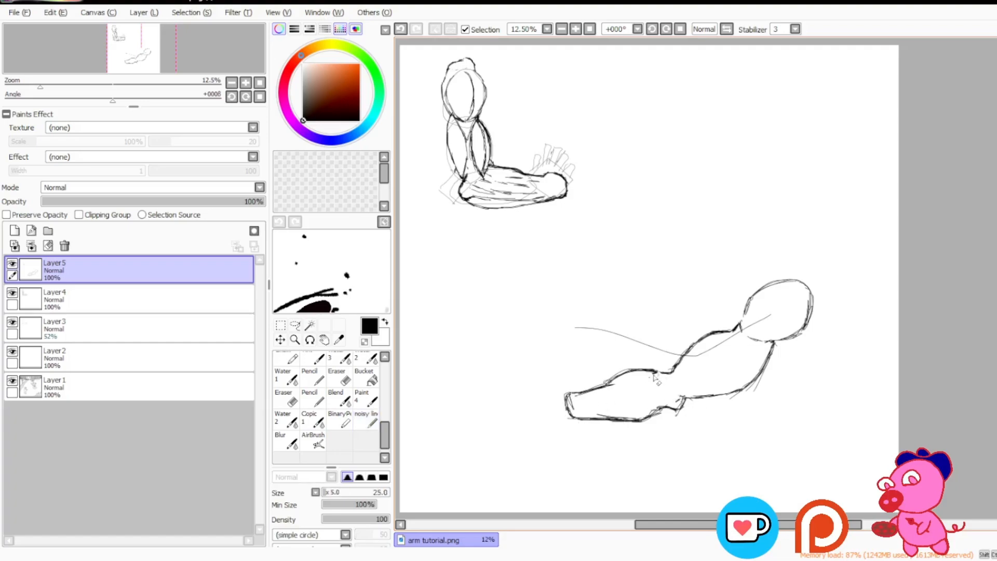
drag(653, 376, 664, 373)
key(n)
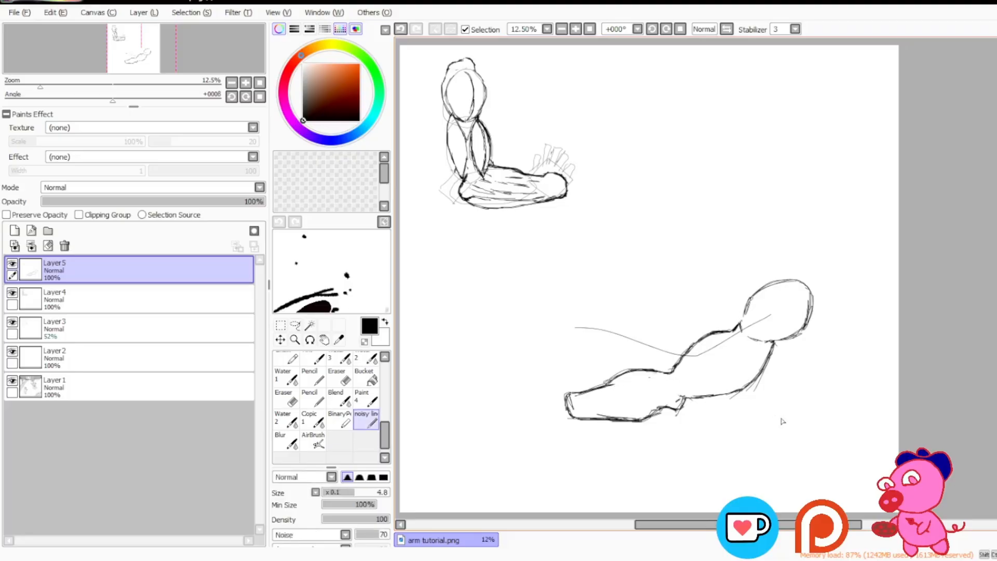
Step: Draw a long slanted line crossing the second arm at the elbow, undoing a stray stroke
scroll(710, 134, down, 1)
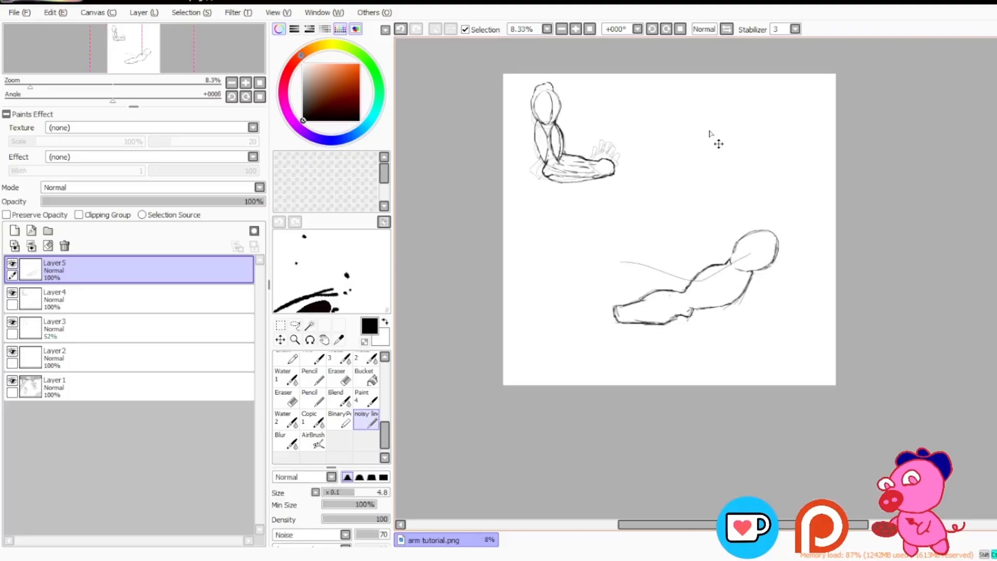
scroll(710, 134, up, 1)
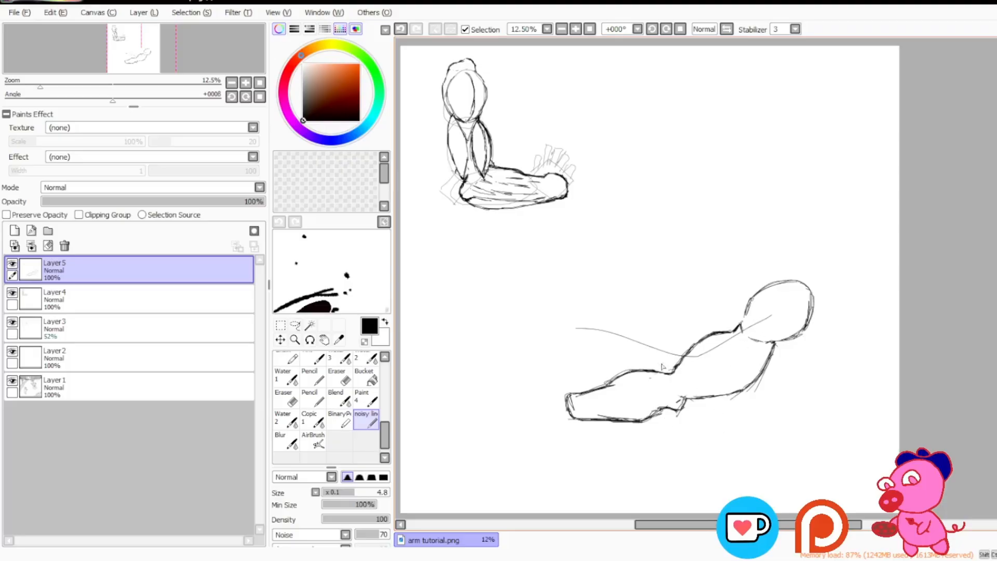
mouse_move(634, 329)
mouse_down()
mouse_move(648, 362)
mouse_move(694, 396)
mouse_up()
drag(716, 430, 751, 480)
key(ctrl+z)
drag(629, 256, 704, 471)
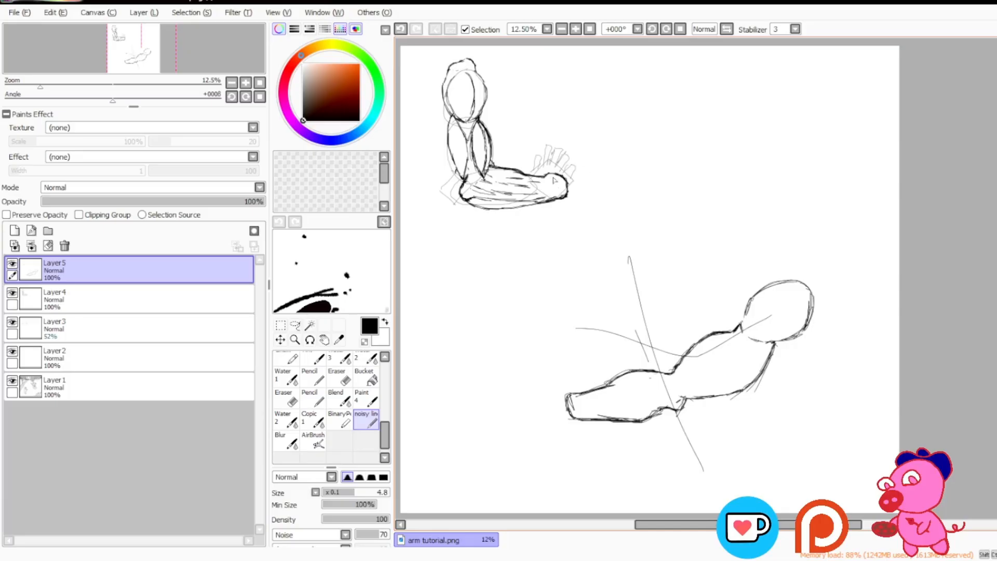
Step: Draw a rounded outline around the first arm's hand, undoing the extra strokes beside the hand and along the forearm
mouse_move(556, 171)
mouse_down()
mouse_move(582, 162)
mouse_move(568, 199)
mouse_up()
mouse_move(617, 167)
mouse_down()
mouse_move(516, 32)
mouse_move(403, 148)
mouse_move(587, 260)
mouse_move(615, 123)
mouse_up()
key(ctrl+z)
mouse_move(474, 192)
mouse_down()
mouse_move(564, 192)
mouse_move(569, 141)
mouse_move(550, 182)
mouse_up()
key(ctrl+z)
Step: Try a raised forearm outline with a small fist circle beside the first arm's upper arm, and undo it
drag(493, 79, 489, 162)
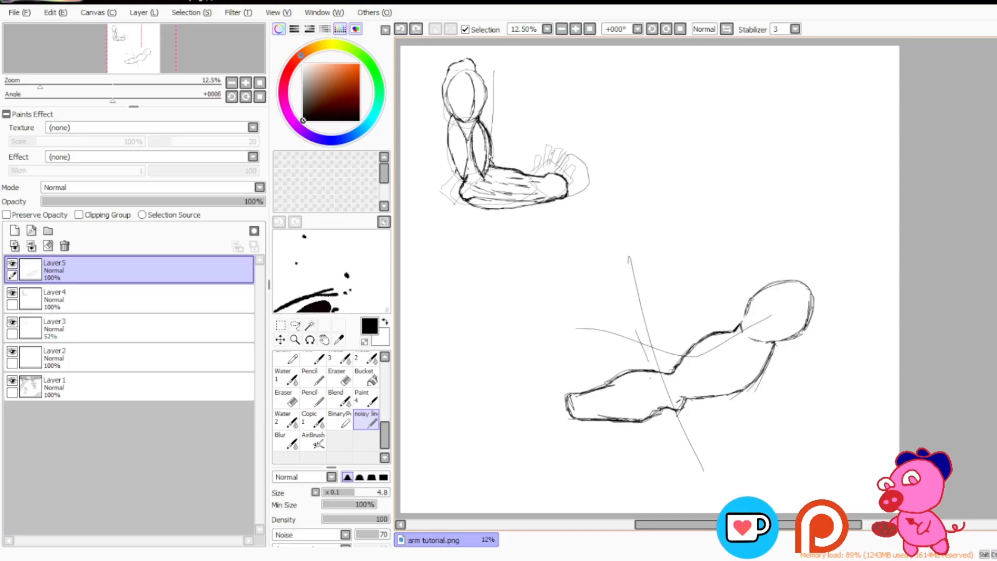
mouse_move(497, 67)
mouse_down()
mouse_move(498, 91)
mouse_move(510, 80)
mouse_move(518, 100)
mouse_move(521, 179)
mouse_up()
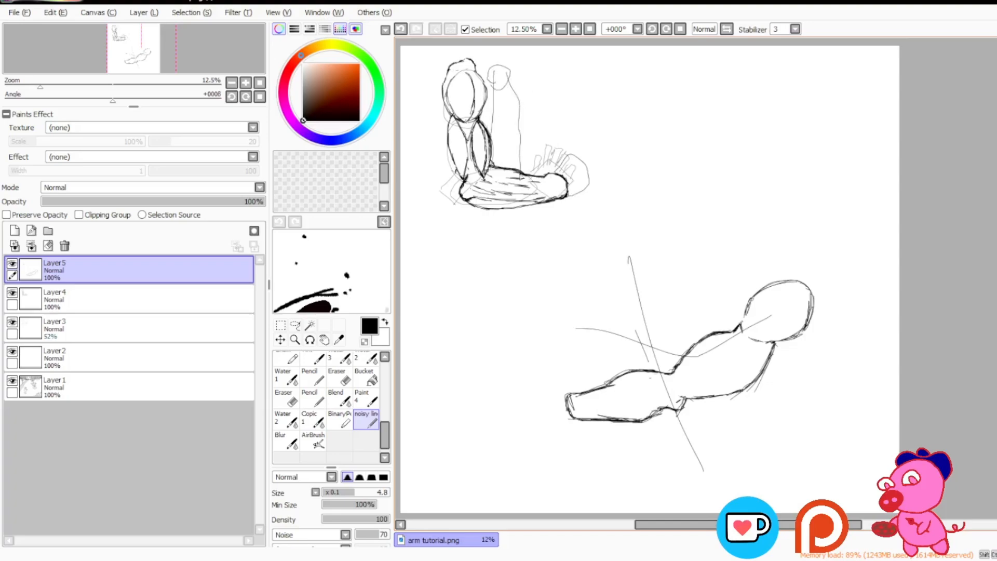
drag(502, 80, 453, 82)
key(ctrl+z)
key(ctrl+z)
key(ctrl+z)
key(ctrl+z)
key(ctrl+z)
mouse_move(494, 61)
mouse_down()
mouse_move(463, 47)
mouse_move(495, 112)
mouse_move(448, 54)
mouse_up()
key(ctrl+z)
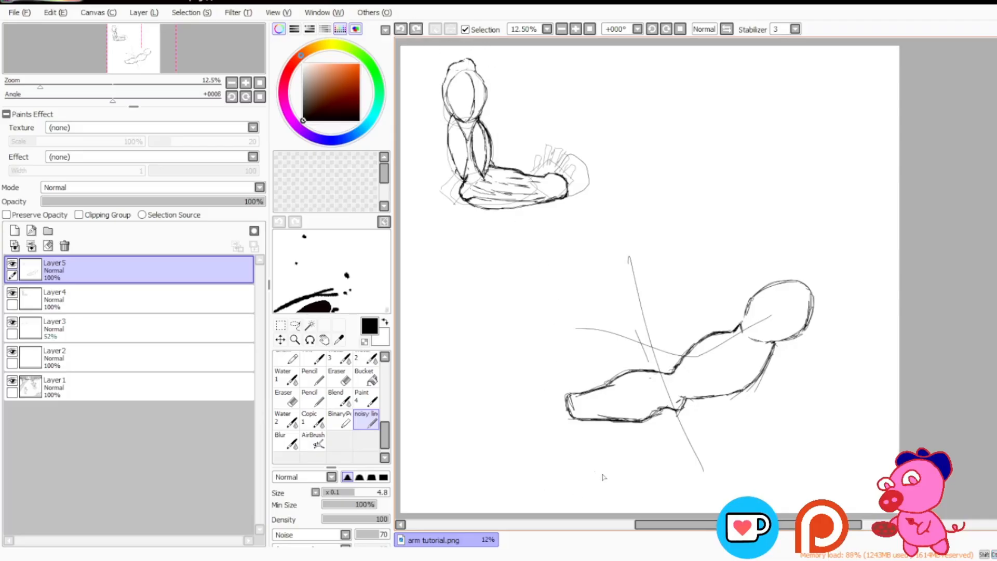
Step: Erase part of the slanted line below the second arm's elbow
key(e)
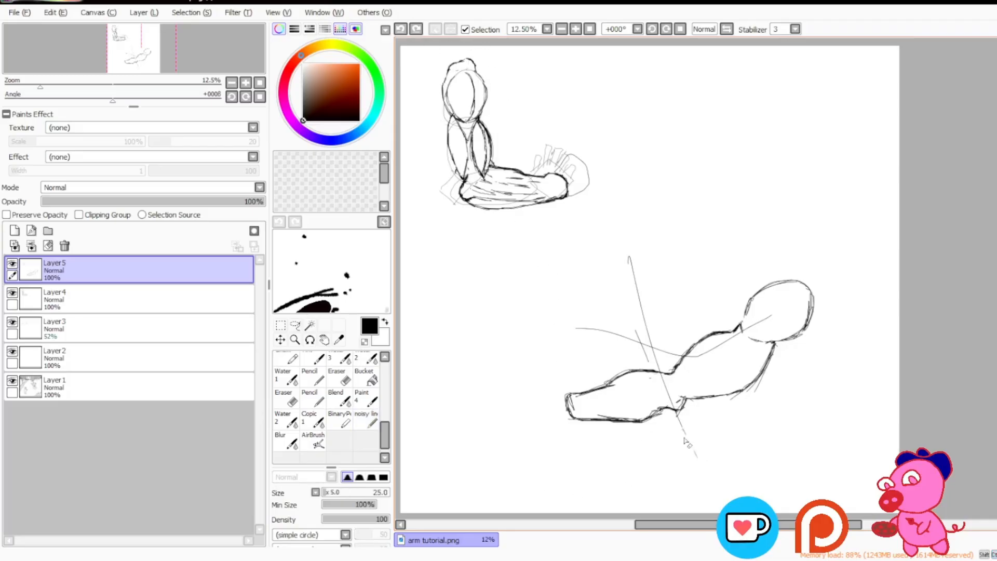
drag(684, 440, 683, 456)
key(n)
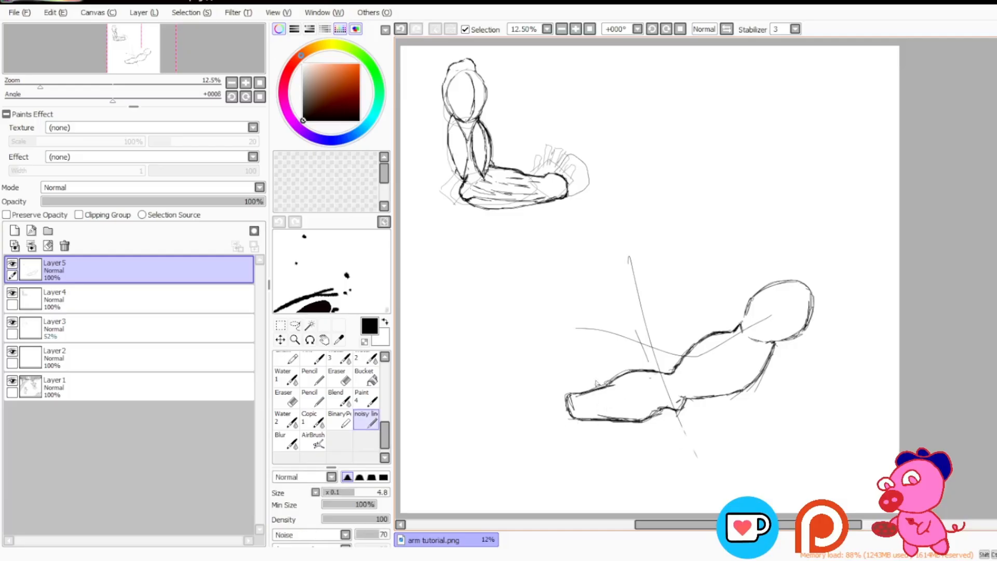
Step: Try a second slanted line across the elbow and a large loop around the forearm, and undo them
drag(643, 282, 697, 456)
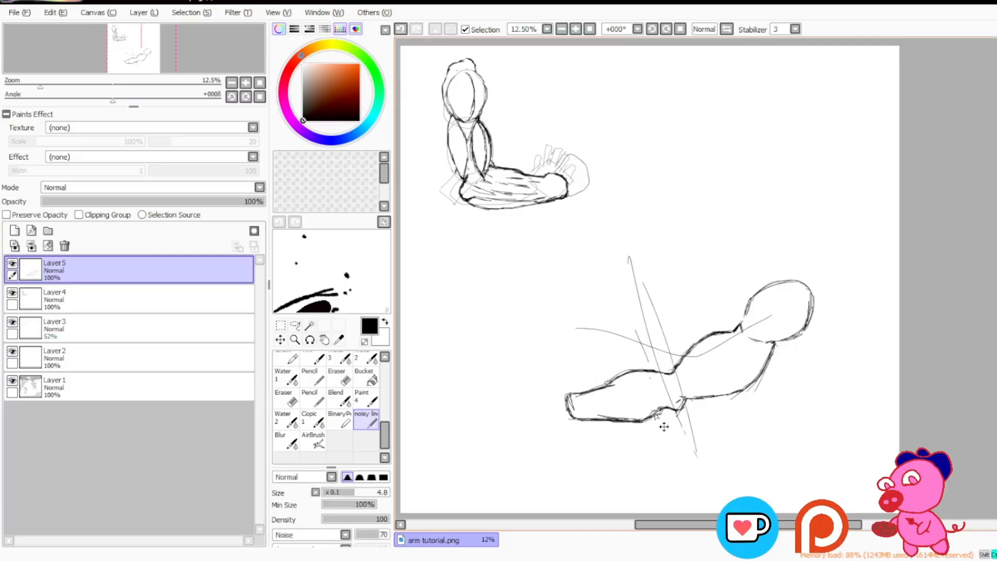
key(ctrl+z)
mouse_move(526, 394)
mouse_down()
mouse_move(665, 354)
mouse_move(556, 447)
mouse_move(575, 437)
mouse_up()
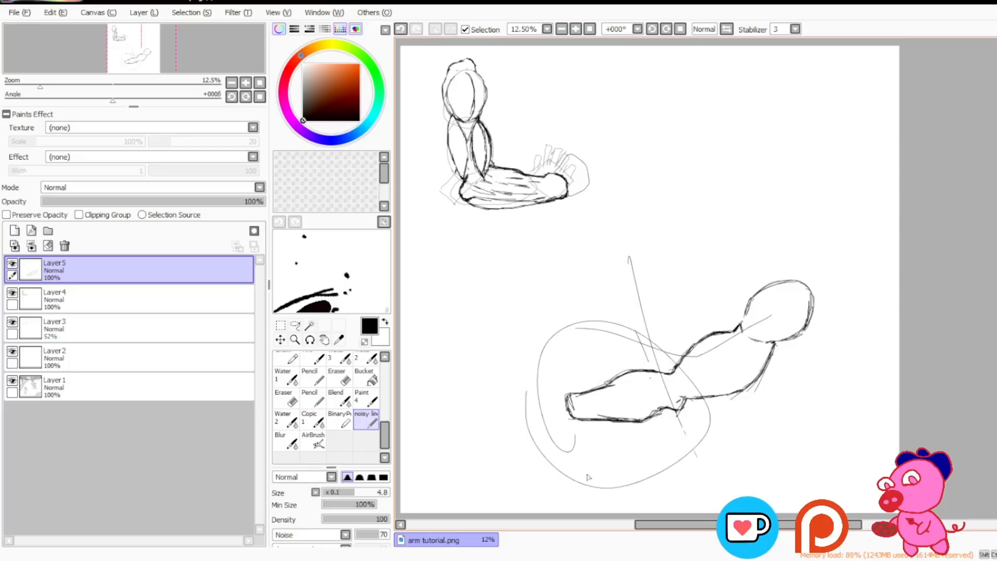
key(ctrl+z)
mouse_move(719, 432)
mouse_down()
mouse_move(669, 274)
mouse_move(739, 449)
mouse_up()
key(ctrl+z)
Step: Add a new layer and sketch long muscle strokes along the inside of the first arm's forearm
drag(654, 526, 634, 527)
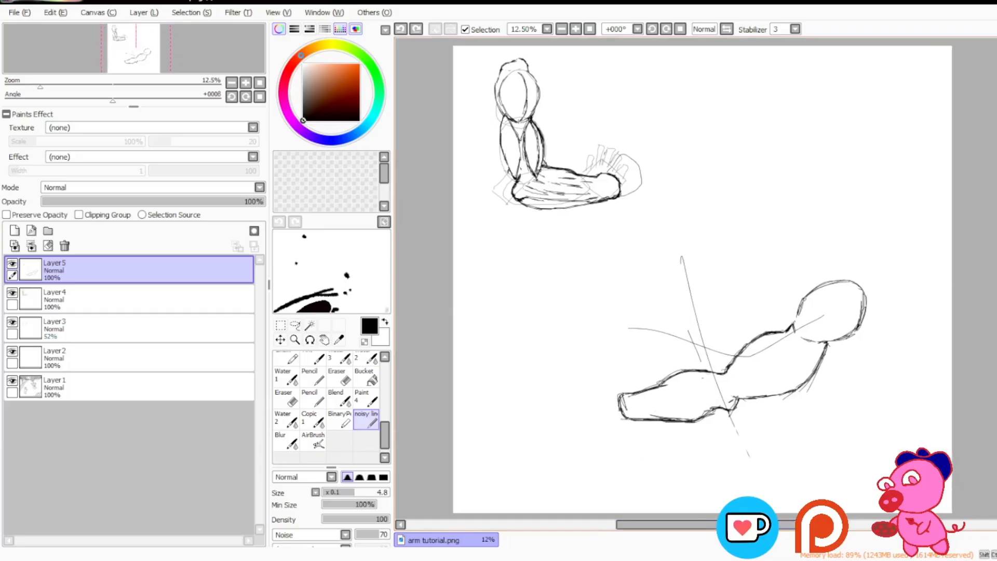
scroll(971, 290, up, 3)
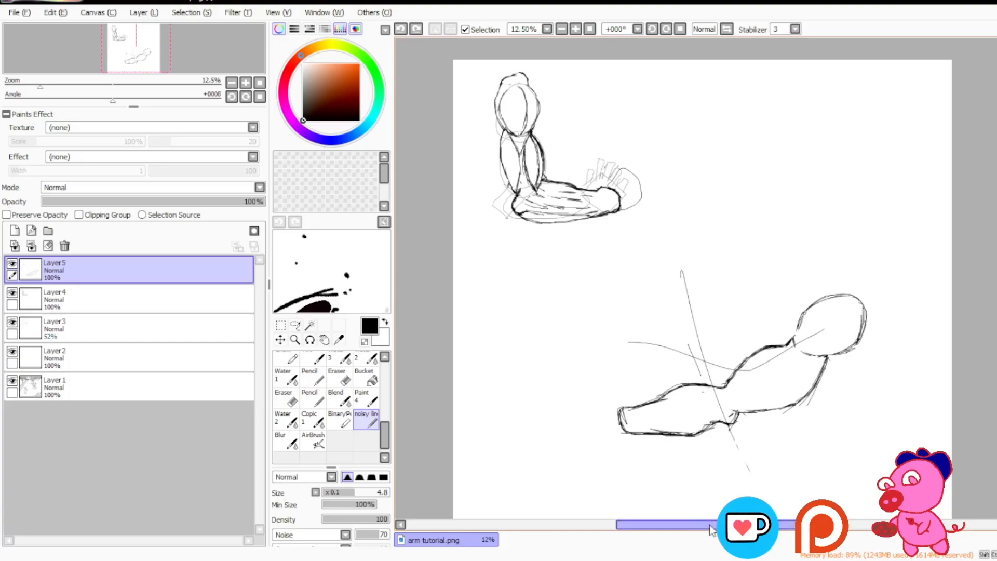
drag(711, 530, 718, 529)
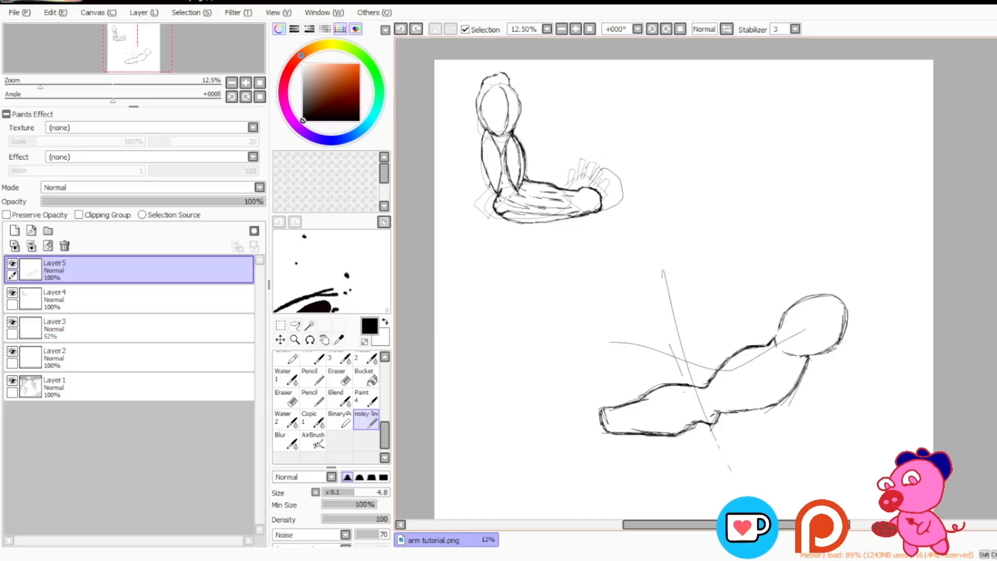
click(14, 232)
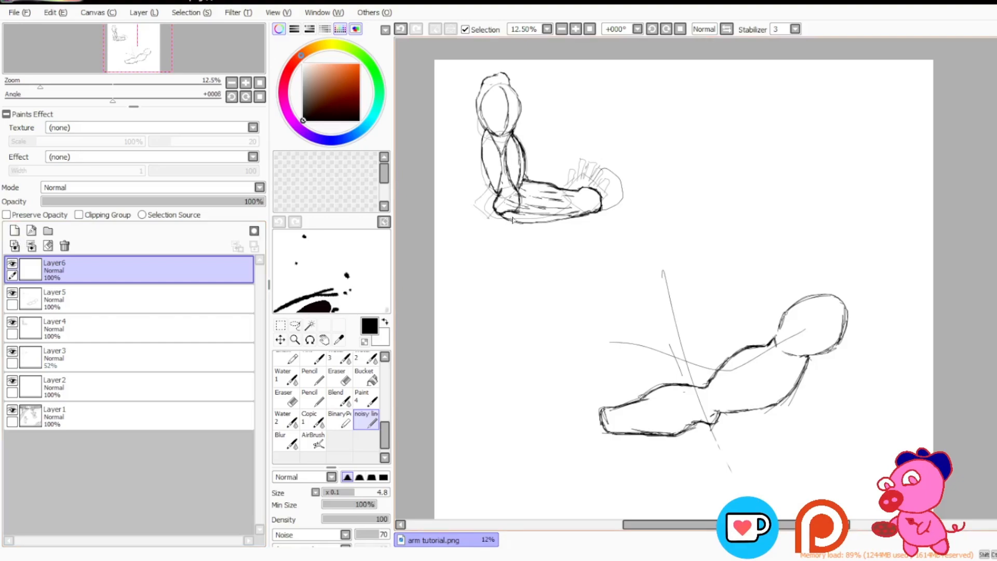
drag(511, 221, 519, 249)
key(ctrl+z)
drag(520, 195, 598, 206)
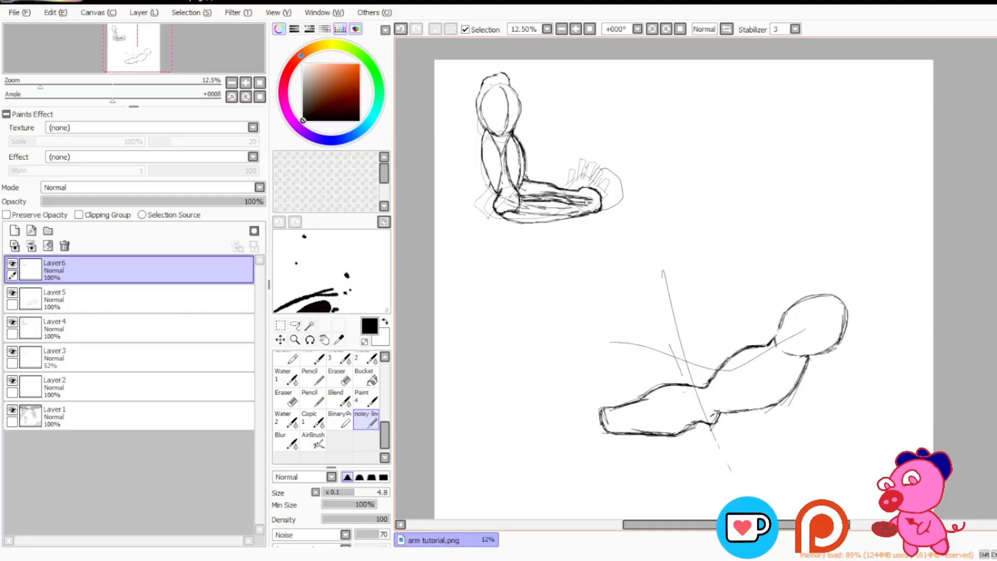
drag(519, 213, 587, 211)
mouse_move(520, 205)
mouse_down()
mouse_move(584, 207)
mouse_move(574, 213)
mouse_up()
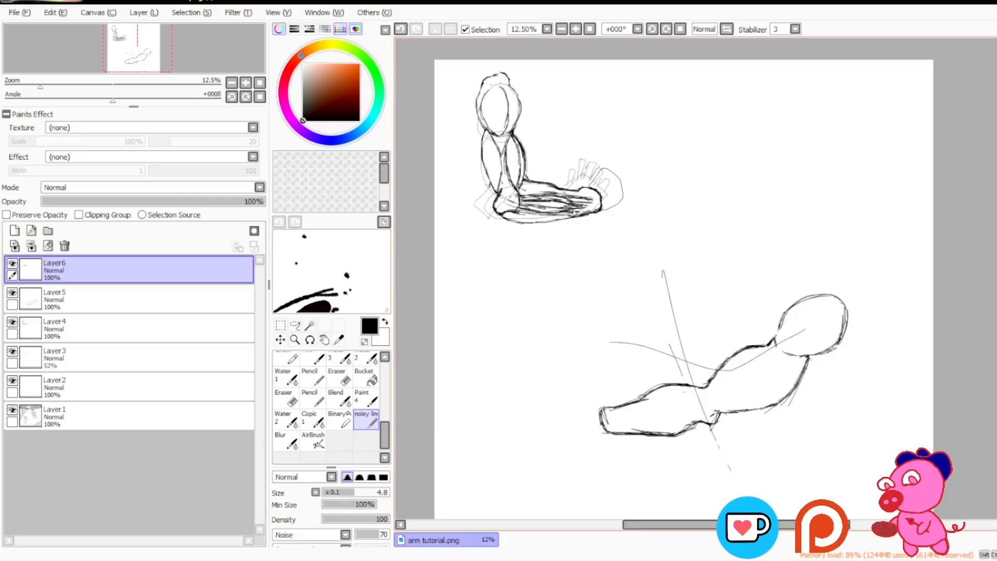
Step: Sketch the curved upper band and lower edge of a long horizontal muscle in the blank area above the second arm
mouse_move(693, 165)
mouse_down()
mouse_move(792, 152)
mouse_move(690, 165)
mouse_move(802, 155)
mouse_up()
drag(753, 150, 777, 150)
mouse_move(685, 167)
mouse_down()
mouse_move(818, 162)
mouse_move(802, 165)
mouse_up()
mouse_move(685, 179)
mouse_down()
mouse_move(743, 192)
mouse_move(811, 188)
mouse_up()
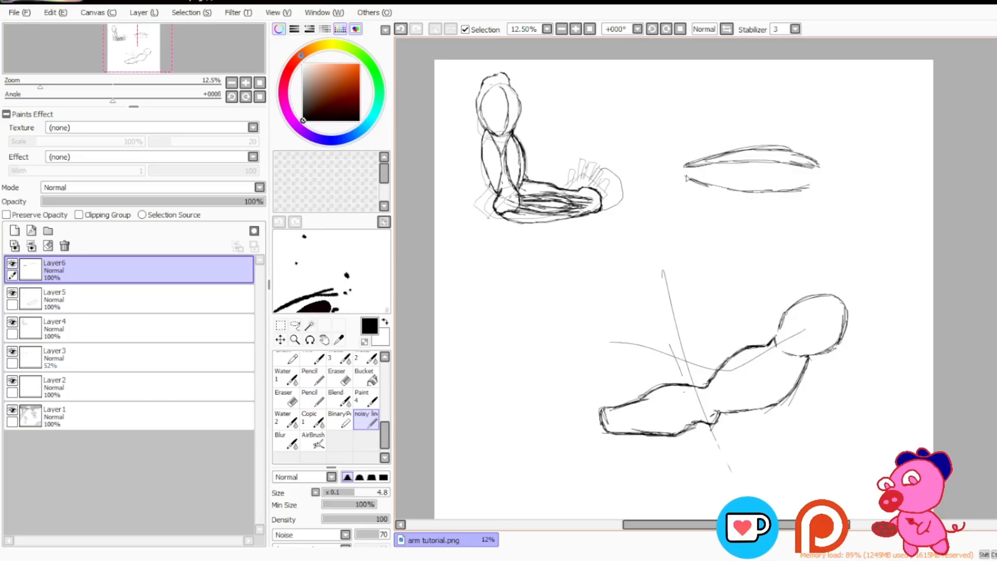
Step: Join the muscle's edges into a narrow neck and fan out tendon strands to its right, undoing a stray stroke
mouse_move(686, 178)
mouse_down()
mouse_move(813, 179)
mouse_move(798, 191)
mouse_move(831, 167)
mouse_move(821, 165)
mouse_move(827, 176)
mouse_move(841, 153)
mouse_move(874, 154)
mouse_up()
mouse_move(846, 146)
mouse_down()
mouse_move(856, 149)
mouse_move(820, 153)
mouse_move(842, 159)
mouse_up()
drag(844, 156, 882, 163)
mouse_move(818, 179)
mouse_down()
mouse_move(865, 183)
mouse_move(816, 172)
mouse_move(869, 172)
mouse_up()
mouse_move(819, 174)
mouse_down()
mouse_move(860, 179)
mouse_move(871, 168)
mouse_move(860, 165)
mouse_up()
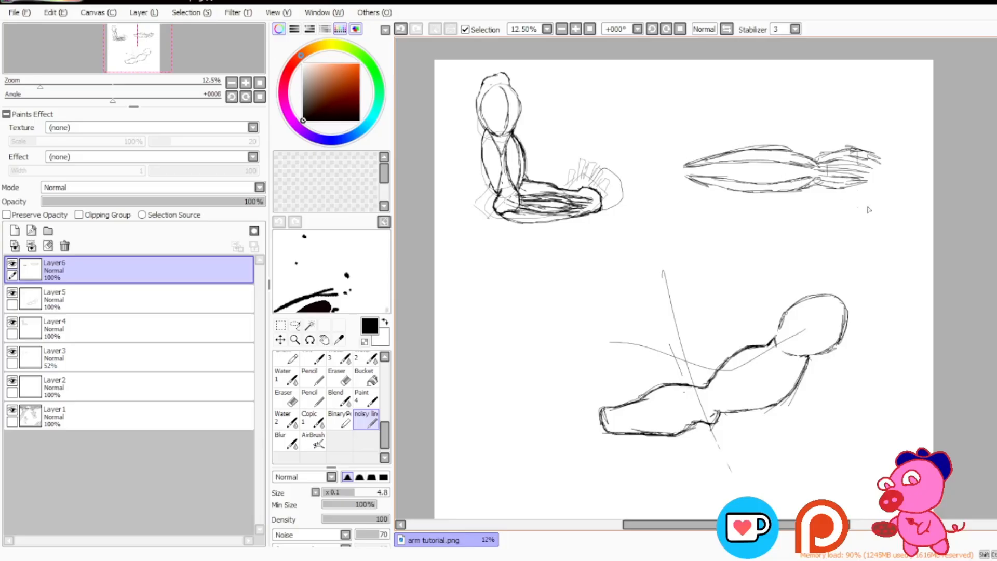
mouse_move(871, 98)
mouse_down()
mouse_move(825, 78)
mouse_move(929, 81)
mouse_move(924, 65)
mouse_up()
key(ctrl+z)
Step: Circle the first arm's upper arm and elbow with a large loop, undoing a stray stroke beforehand
mouse_move(647, 525)
mouse_down()
mouse_move(609, 528)
mouse_move(668, 526)
mouse_move(648, 534)
mouse_move(641, 527)
mouse_up()
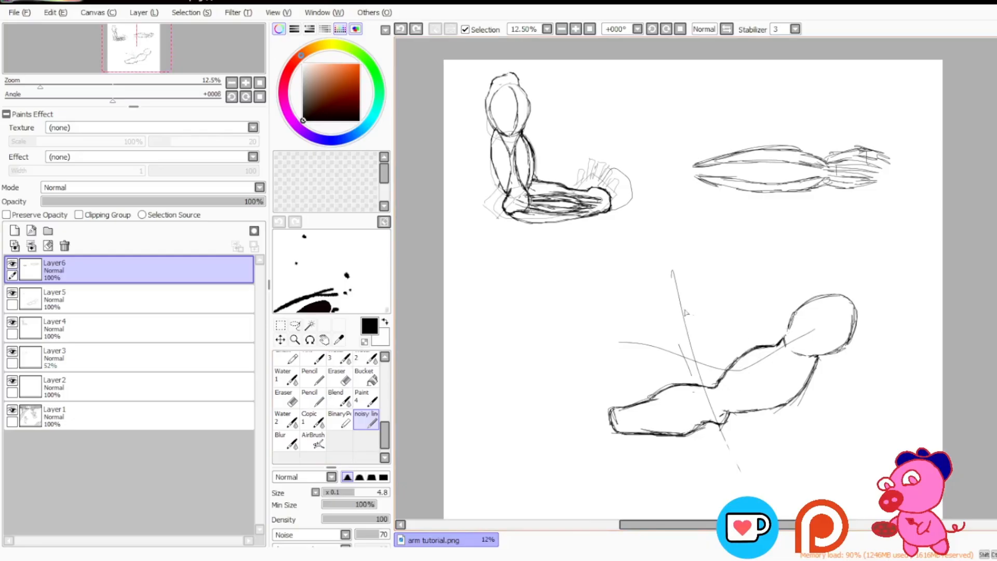
mouse_move(505, 262)
mouse_down()
mouse_move(471, 353)
mouse_move(532, 391)
mouse_move(628, 382)
mouse_up()
key(ctrl+z)
scroll(675, 285, down, 3)
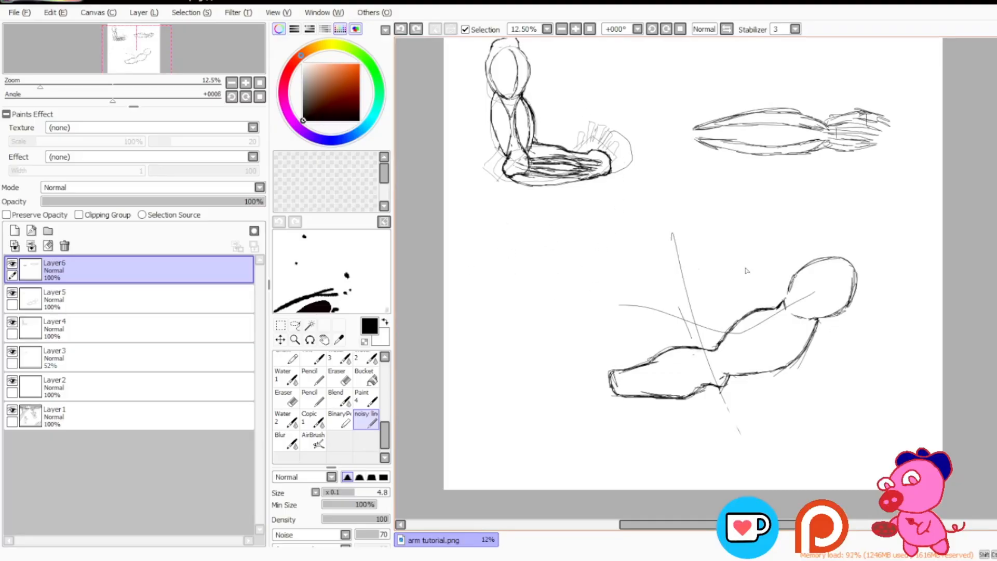
mouse_move(493, 43)
mouse_down()
mouse_move(466, 95)
mouse_move(495, 41)
mouse_up()
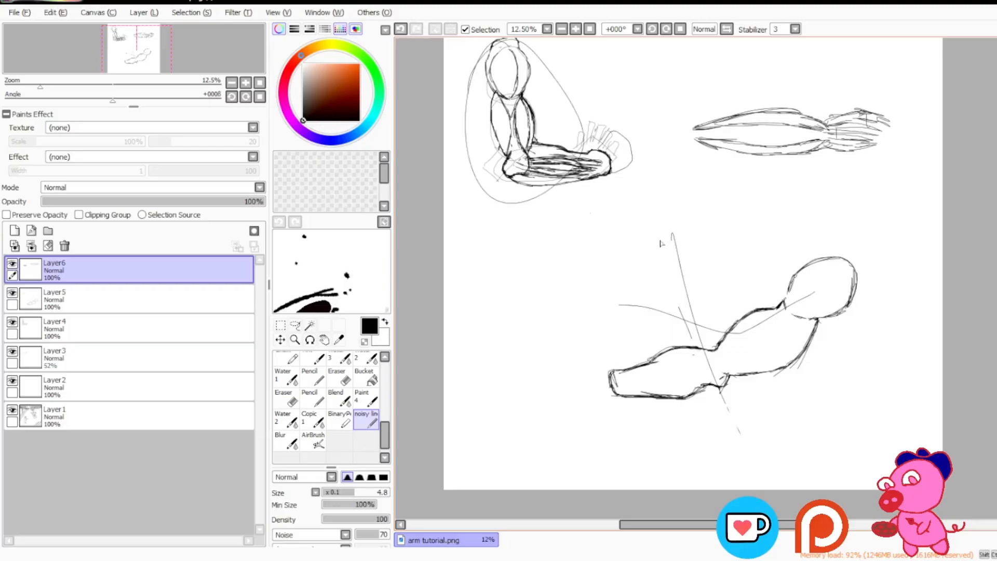
Step: Undo the loop around the first arm, and circle the second arm with a large loop before undoing that as well
key(ctrl+z)
drag(892, 254, 903, 338)
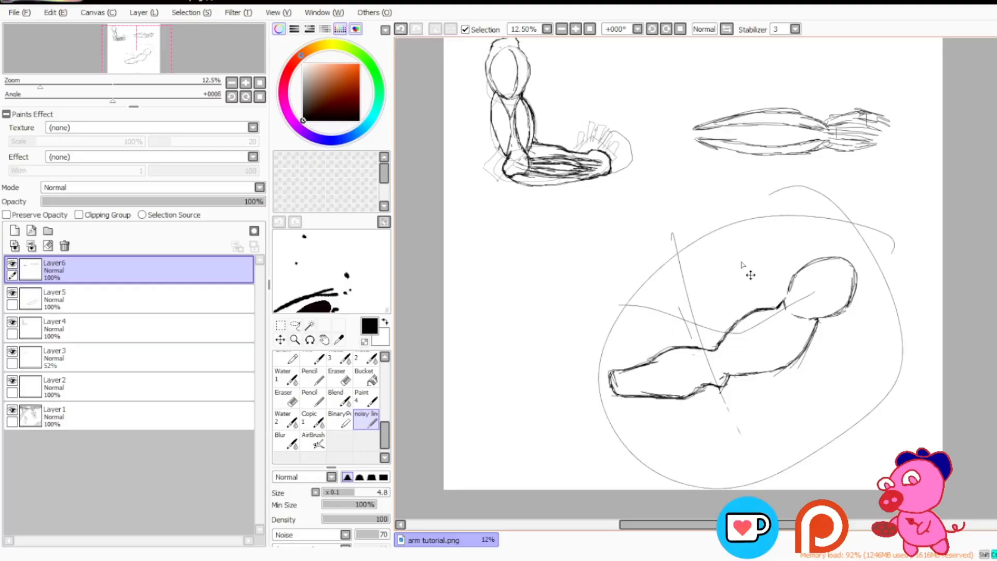
key(ctrl+z)
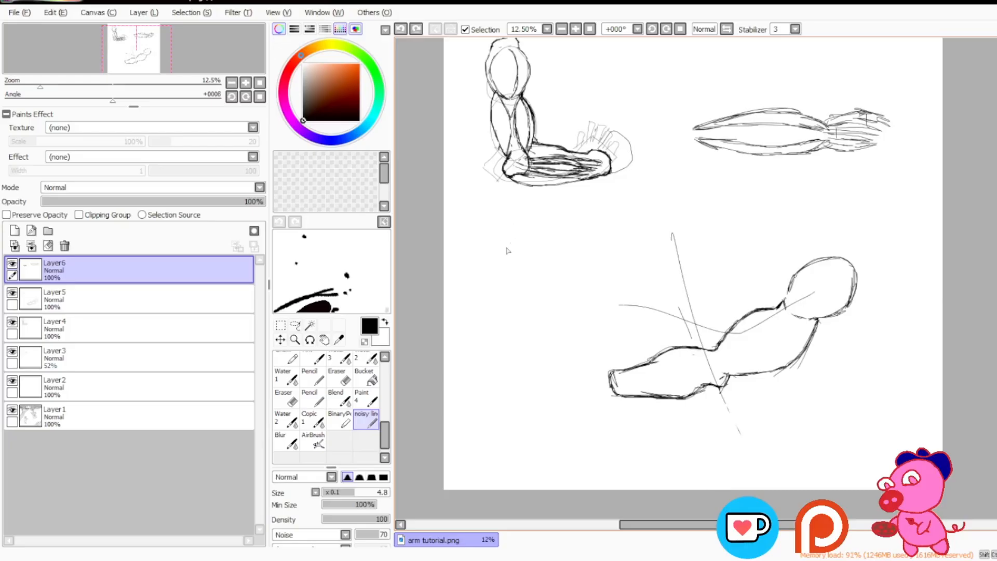
Step: Sketch a rounded shoulder and both sides of an upper arm in the blank area below the first arm, undoing a stray stroke
drag(533, 211, 491, 263)
key(ctrl+z)
mouse_move(510, 226)
mouse_down()
mouse_move(566, 257)
mouse_move(528, 247)
mouse_move(509, 229)
mouse_move(505, 269)
mouse_up()
mouse_move(530, 218)
mouse_down()
mouse_move(572, 230)
mouse_move(564, 266)
mouse_move(545, 283)
mouse_move(547, 321)
mouse_move(536, 337)
mouse_up()
drag(503, 269, 477, 344)
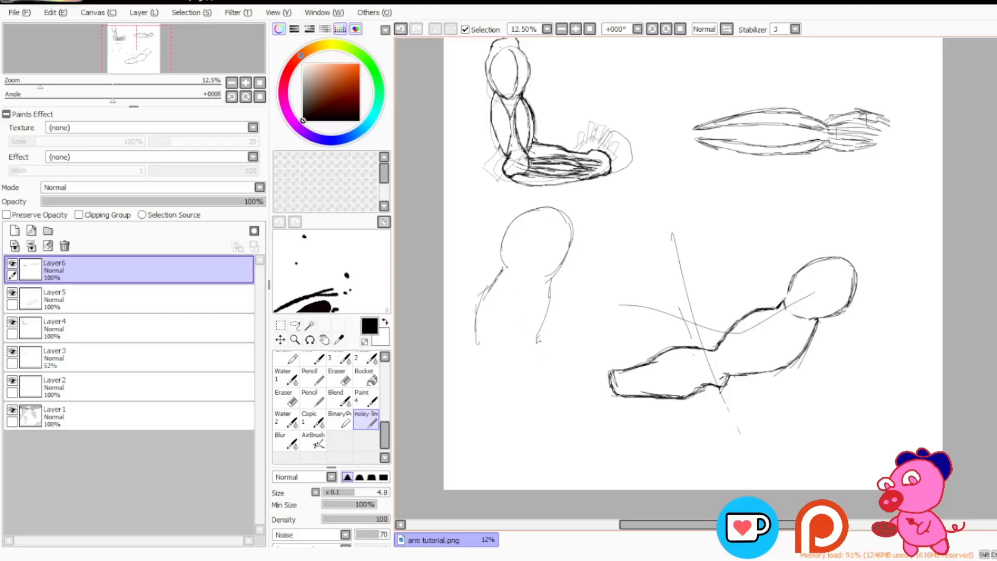
Step: Extend the new arm downward with an elbow bump and a tapering forearm outline closed at the wrist
drag(536, 337, 516, 401)
mouse_move(528, 368)
mouse_down()
mouse_move(533, 387)
mouse_move(517, 403)
mouse_up()
mouse_move(475, 345)
mouse_down()
mouse_move(460, 389)
mouse_move(463, 449)
mouse_up()
drag(519, 403, 496, 463)
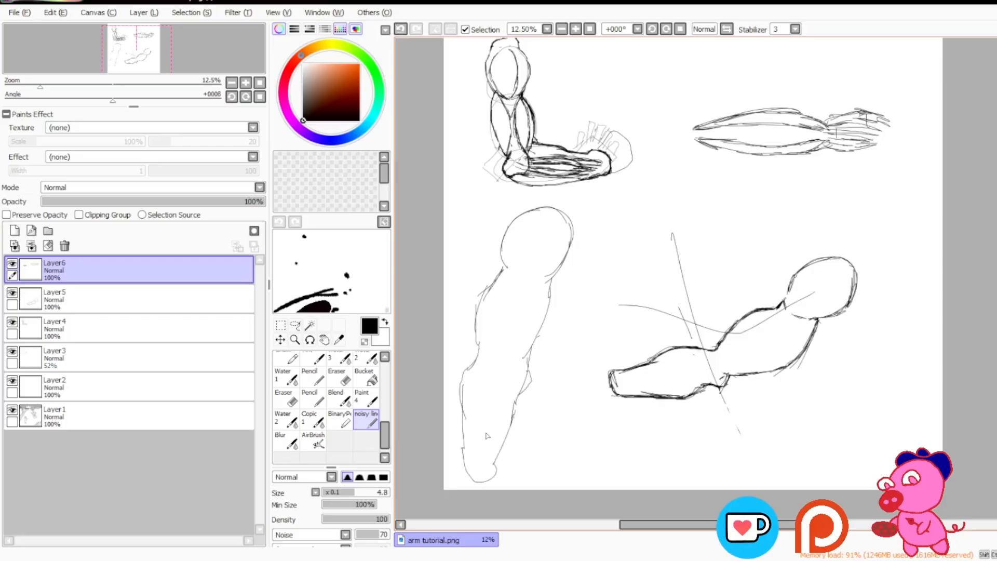
Step: Add a new layer and sketch a fuller outer contour around the third arm's shoulder and upper arm, undoing stray strokes
click(14, 230)
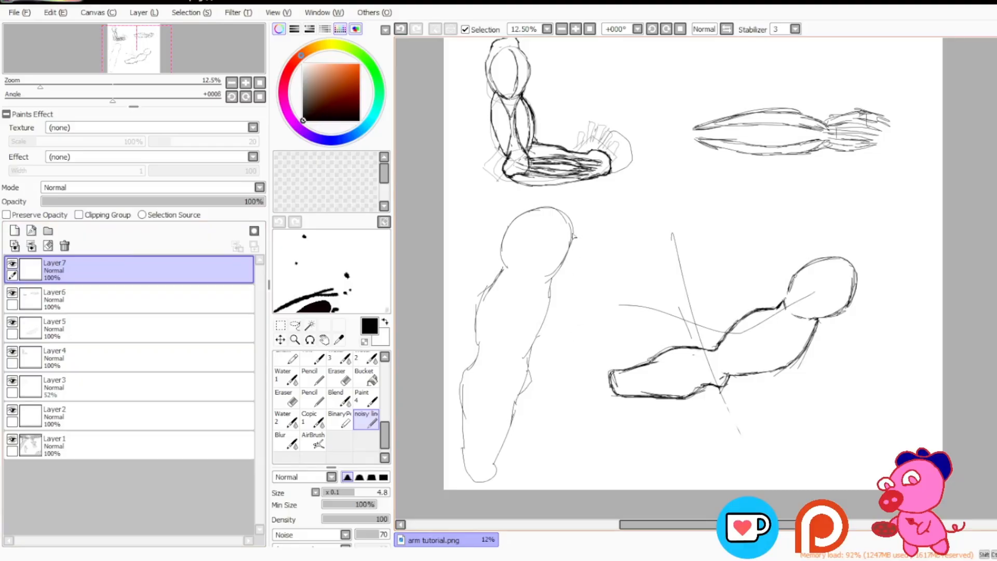
mouse_move(633, 291)
mouse_down()
mouse_move(513, 322)
mouse_move(595, 318)
mouse_move(535, 367)
mouse_up()
key(ctrl+z)
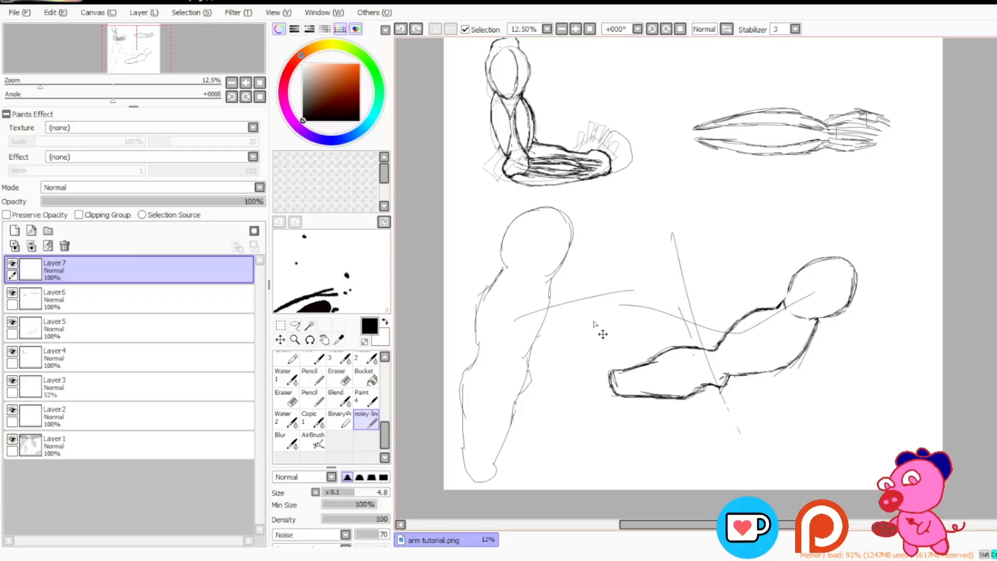
key(ctrl+z)
drag(575, 242, 561, 287)
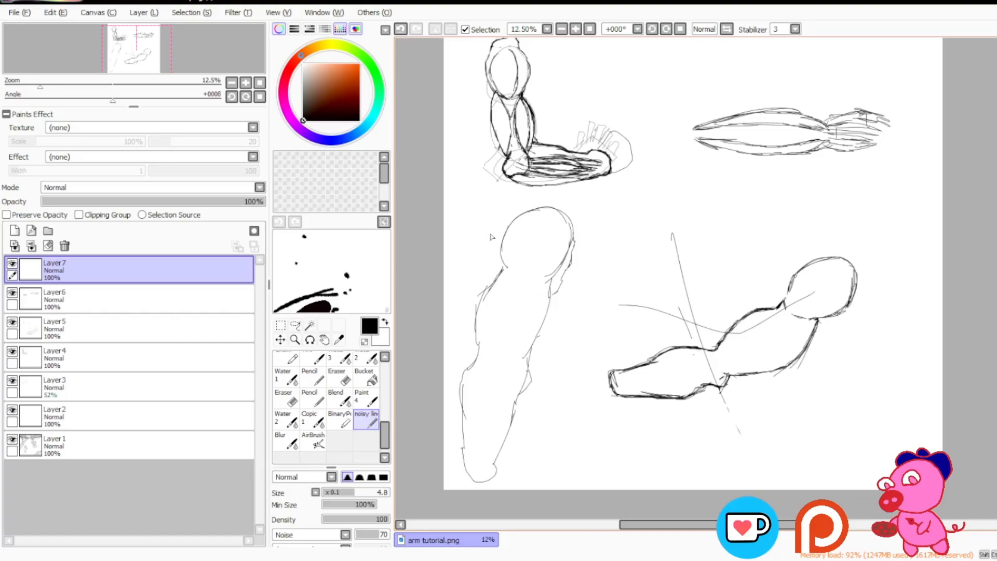
drag(510, 226, 493, 271)
mouse_move(553, 297)
mouse_down()
mouse_move(550, 338)
mouse_move(525, 380)
mouse_up()
mouse_move(496, 273)
mouse_down()
mouse_move(467, 313)
mouse_move(474, 351)
mouse_up()
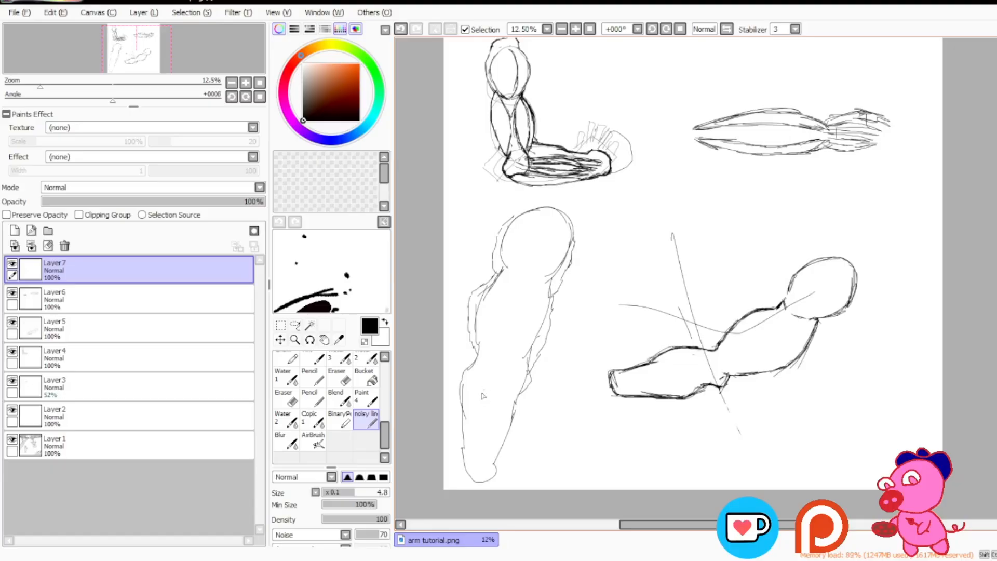
drag(470, 358, 459, 397)
key(ctrl+z)
Step: Erase the original inner outline of the third arm's shoulder and upper arm on Layer6
click(64, 297)
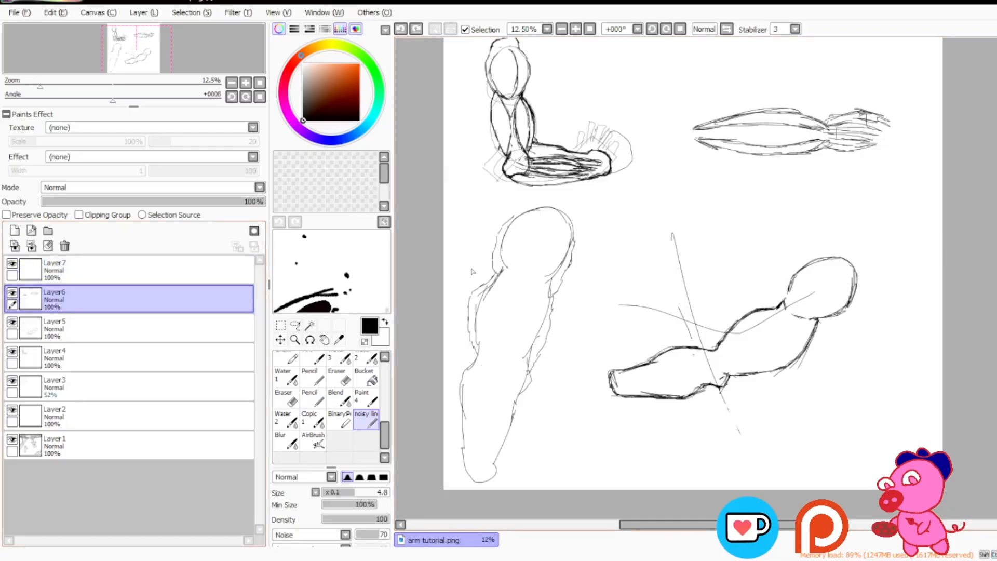
key(e)
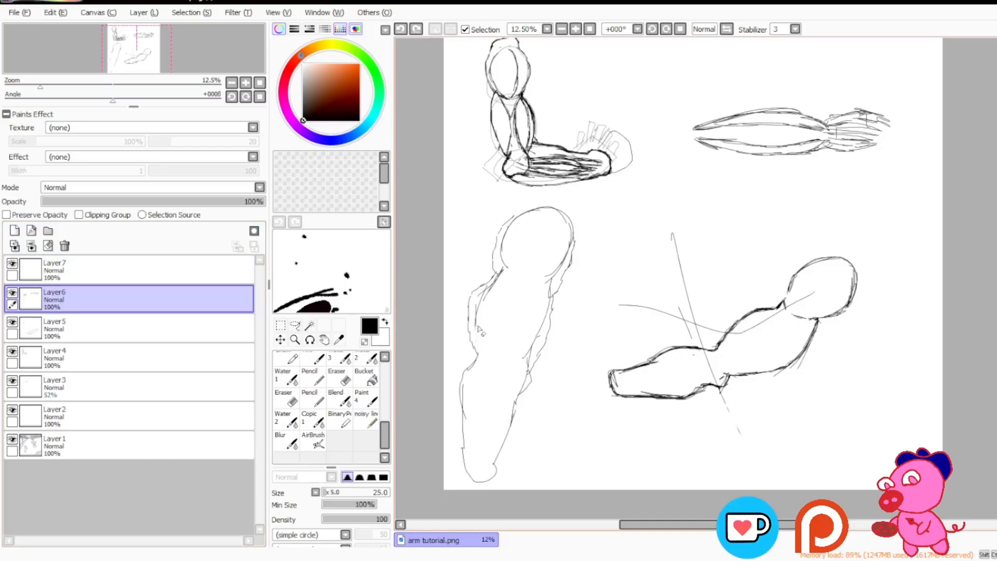
mouse_move(497, 282)
mouse_down()
mouse_move(506, 263)
mouse_move(499, 271)
mouse_up()
mouse_move(557, 328)
mouse_down()
mouse_move(560, 314)
mouse_move(516, 380)
mouse_up()
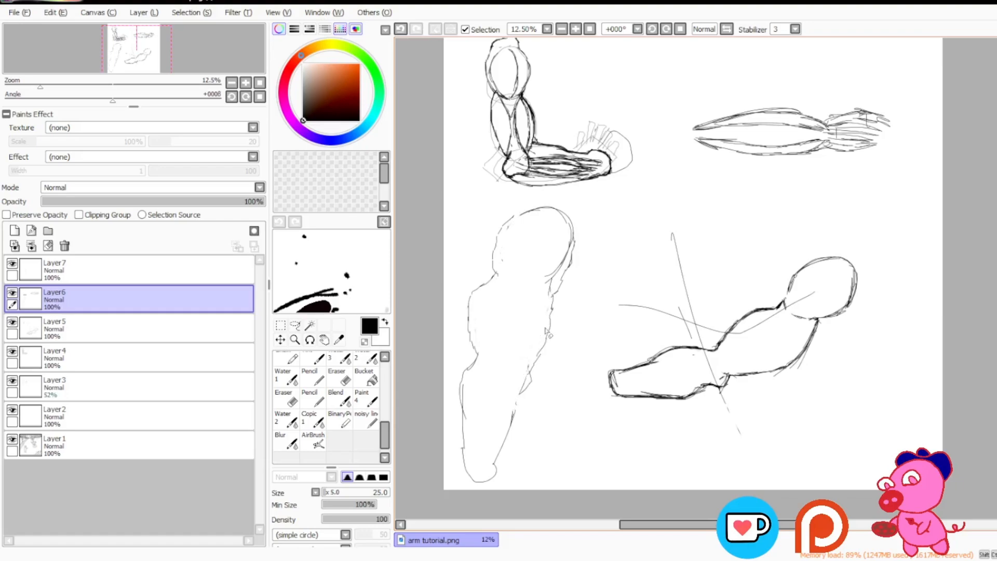
mouse_move(574, 244)
mouse_down()
mouse_move(566, 255)
mouse_move(569, 214)
mouse_move(546, 277)
mouse_move(561, 262)
mouse_up()
Step: Sketch short muscle contour strokes inside the third arm's shoulder and upper arm edges with the noisy line brush
key(n)
mouse_move(503, 246)
mouse_down()
mouse_move(506, 260)
mouse_move(511, 245)
mouse_up()
mouse_move(547, 302)
mouse_down()
mouse_move(529, 363)
mouse_move(547, 301)
mouse_move(535, 333)
mouse_move(480, 330)
mouse_move(480, 308)
mouse_move(501, 281)
mouse_move(483, 320)
mouse_up()
key(e)
key(n)
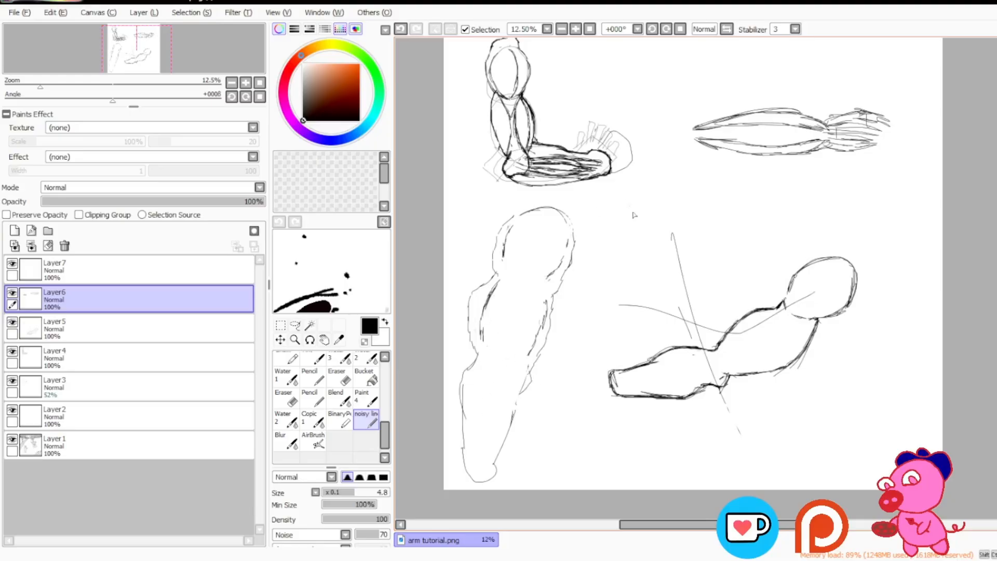
mouse_move(650, 259)
mouse_down()
mouse_move(438, 247)
mouse_move(525, 195)
mouse_move(441, 273)
mouse_up()
key(ctrl+z)
scroll(958, 261, up, 3)
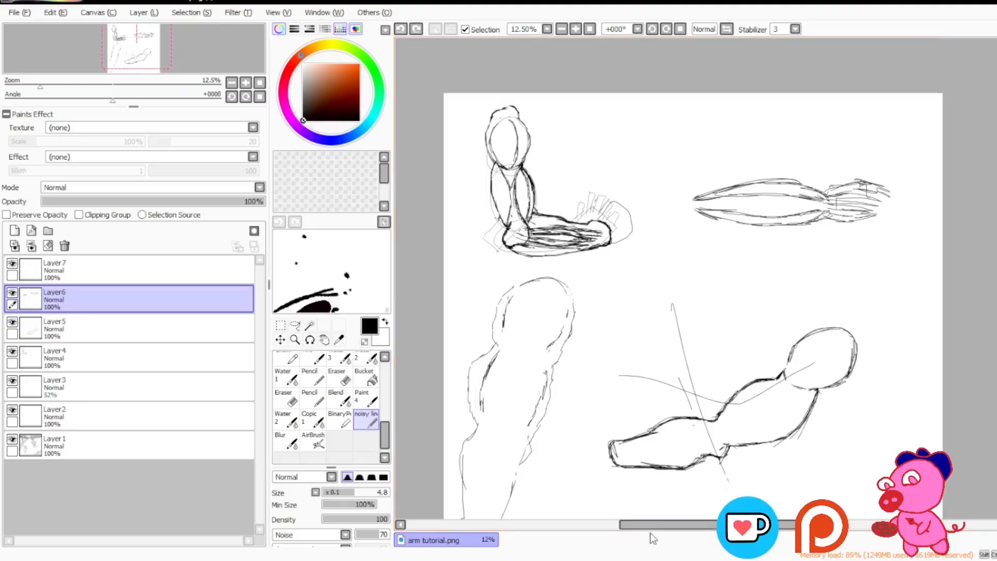
mouse_move(650, 532)
mouse_down()
mouse_move(633, 529)
mouse_move(643, 528)
mouse_up()
scroll(557, 405, down, 2)
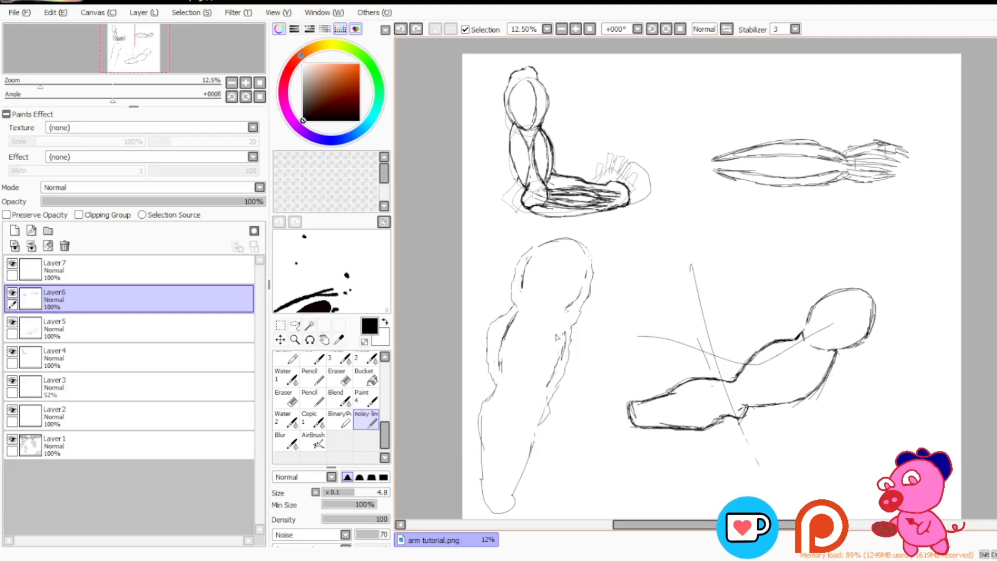
click(541, 2)
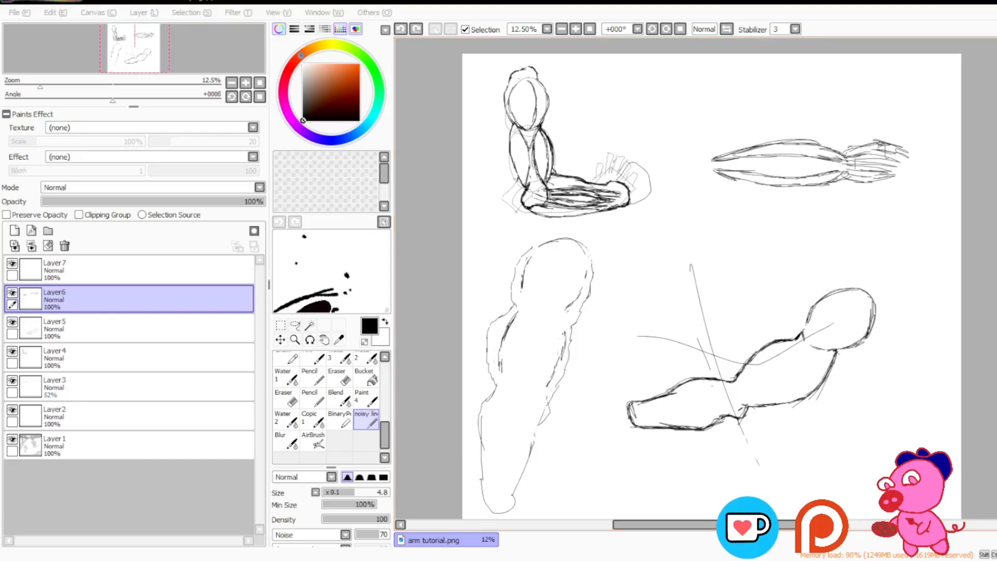